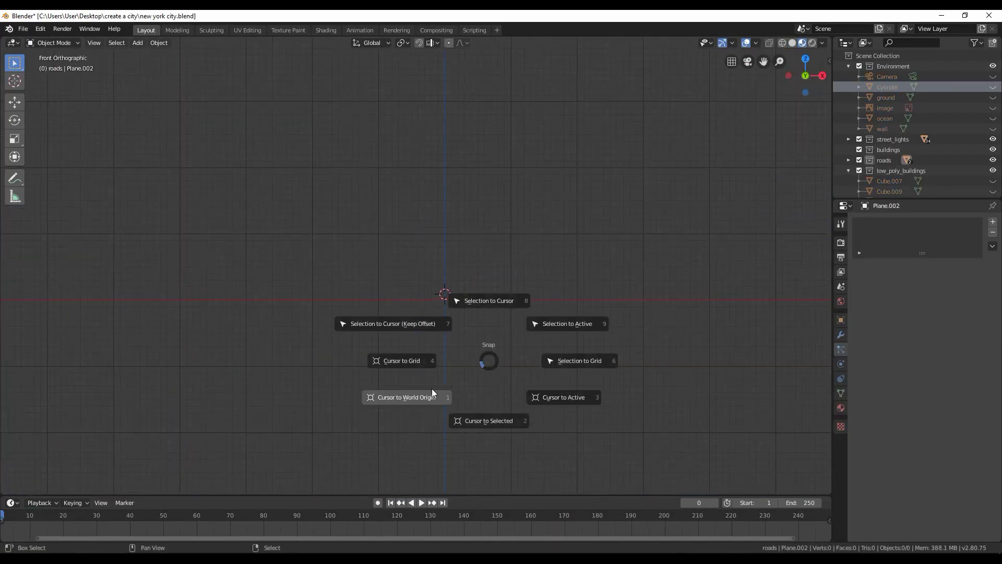
Close the snapping options popup to leave a clear empty workspace
left_click(433, 393)
Add a plane mesh and scale it up for the road surface
key("shift+a")
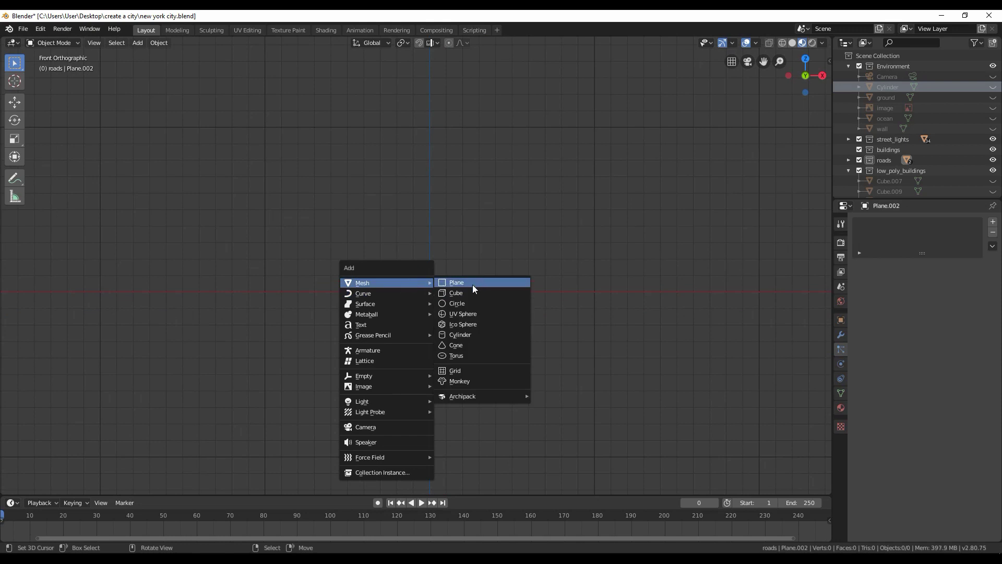
left_click(472, 285)
scroll(431, 377, "up", 3)
key("s")
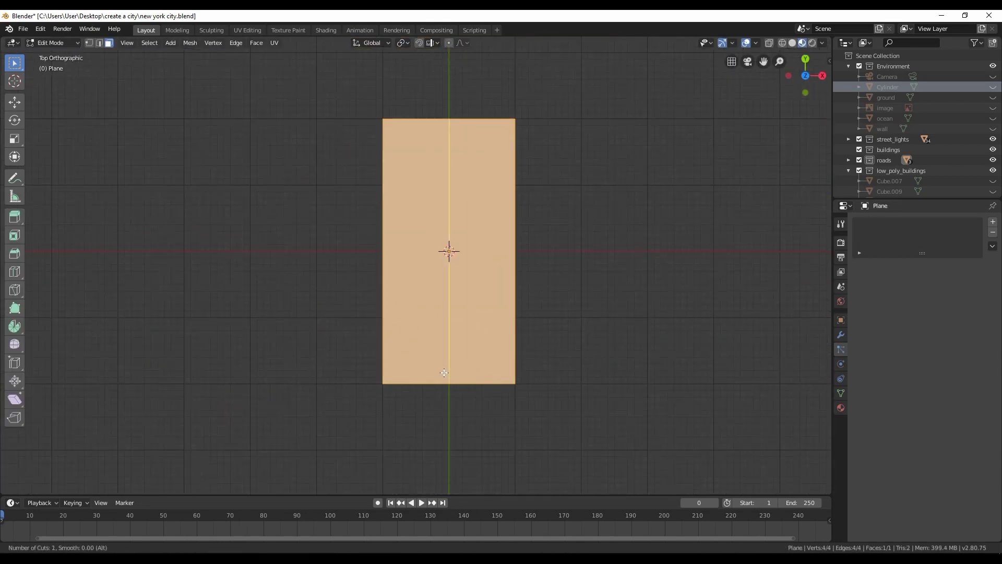
middle_click_drag(444, 373, 458, 243)
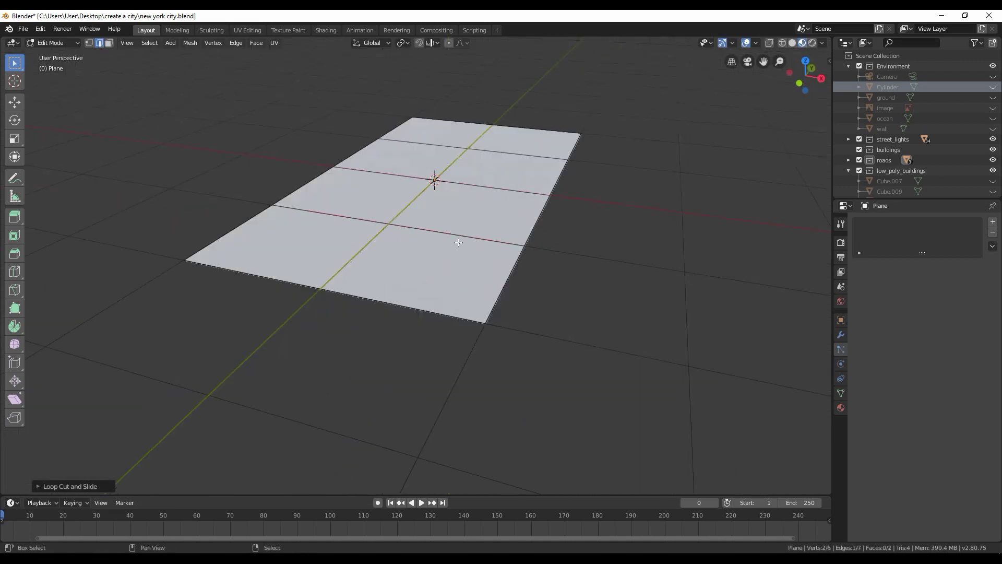
Delete one half of the plane's faces and add a Mirror modifier
key("x")
left_click(512, 211)
left_click(840, 335)
left_click(924, 222)
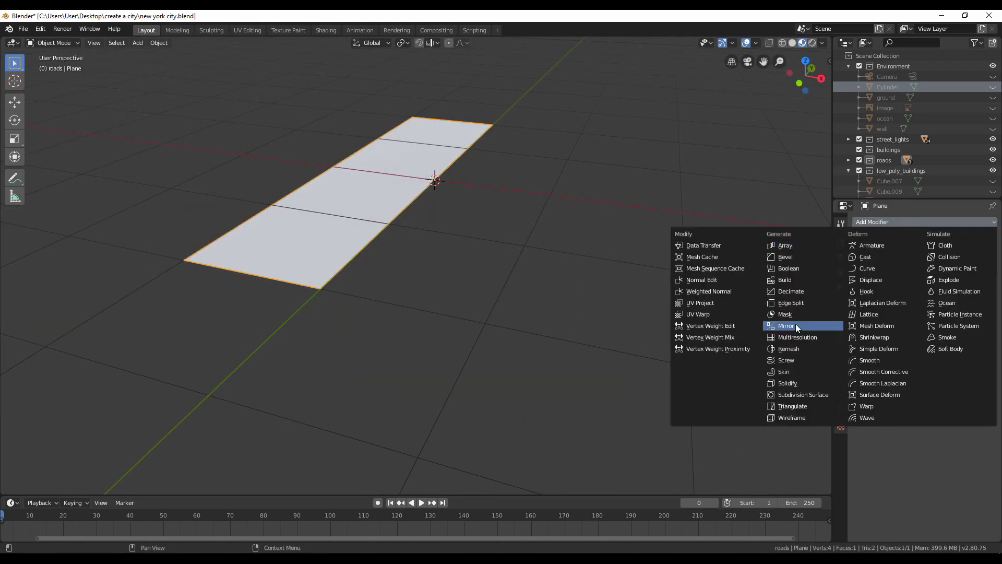
left_click(795, 324)
scroll(330, 288, "up", 2)
Loop-cut a sidewalk strip along the edge and extrude it upward into a curb
key("ctrl+r")
left_click(293, 274)
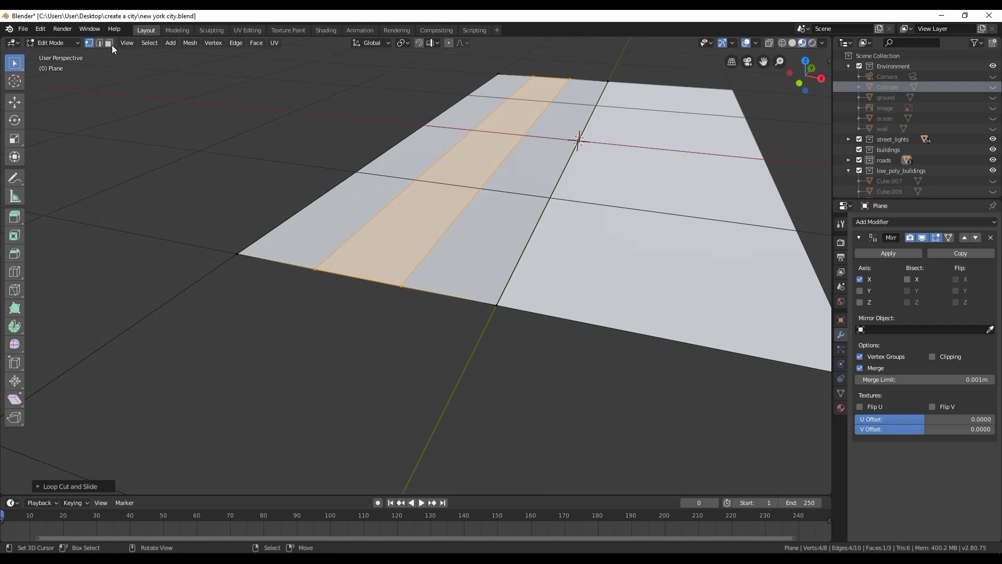
left_click(108, 43)
scroll(417, 261, "up", 3)
middle_click_drag(417, 261, 417, 235)
key("e")
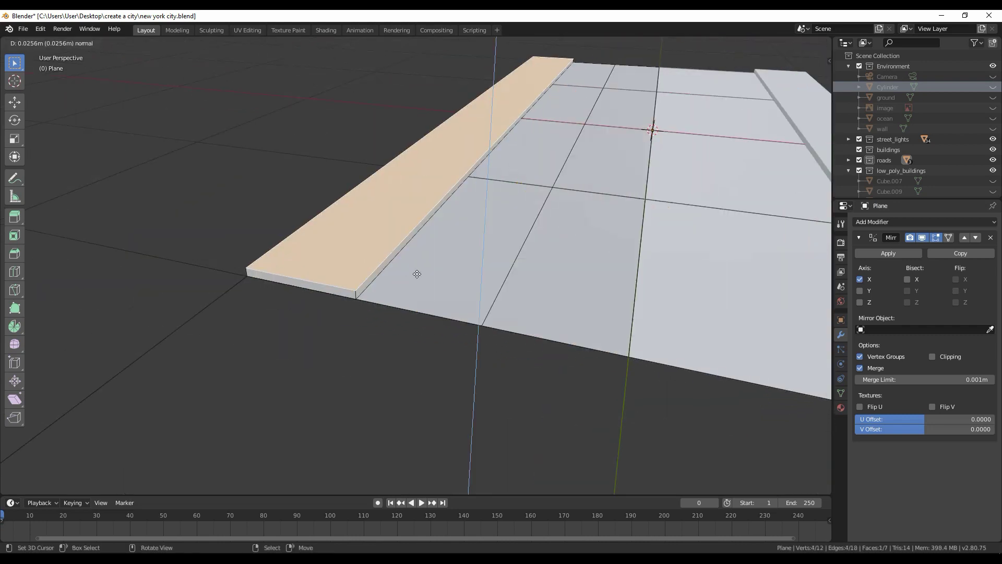
left_click(417, 273)
scroll(417, 274, "up", 2)
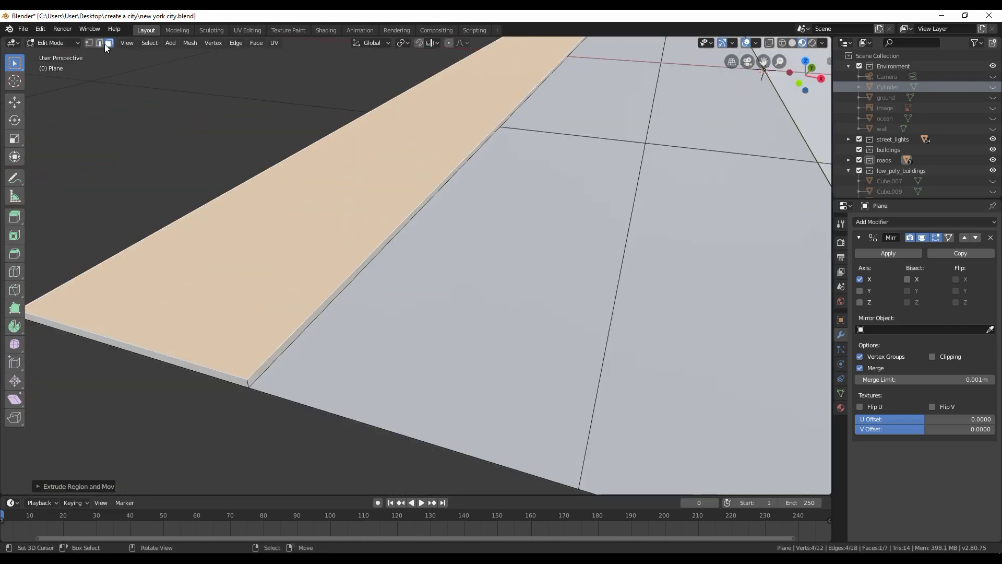
Delete the stray faces left along the curb's side
key("ctrl+b")
key("Escape")
scroll(354, 316, "down", 3)
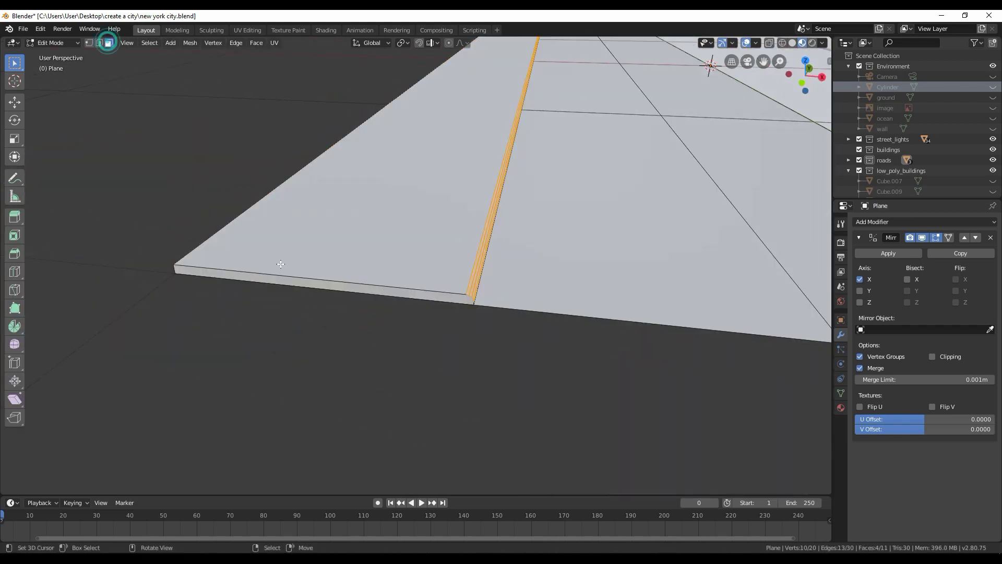
middle_click_drag(354, 315, 713, 349)
key("x")
scroll(600, 277, "down", 3)
key("x")
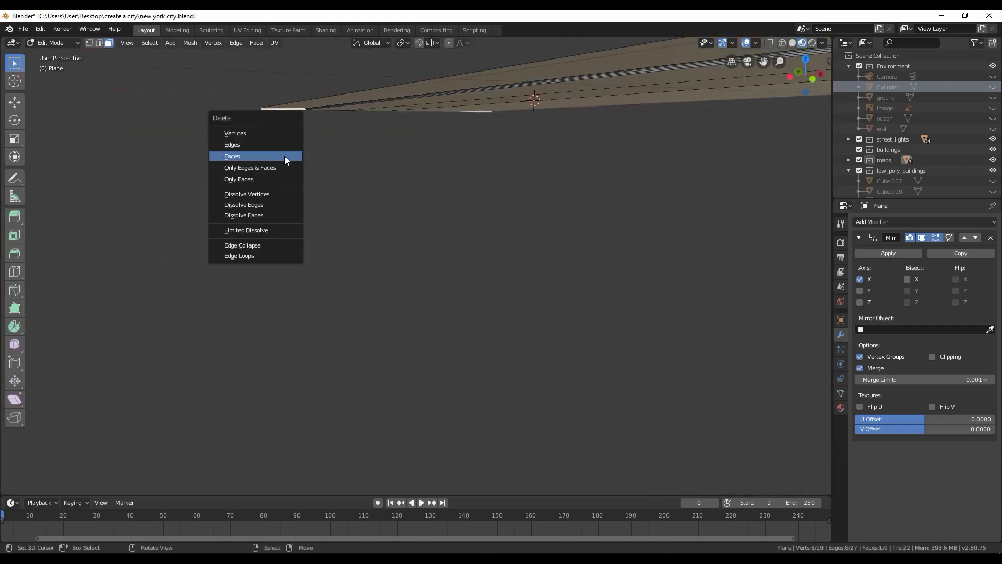
left_click(284, 157)
Return to object mode and bring up the apply-transform choices
key("Tab")
scroll(383, 220, "up", 4)
mouse_move(383, 220)
middle_mouse_down()
mouse_move(388, 254)
mouse_move(467, 255)
middle_mouse_up()
key("Tab")
key("Tab")
key("ctrl+a")
Apply the road's transforms and split off a UV Editor beside the top view
left_click(318, 243)
key("KP_7")
left_click_drag(2, 39, 290, 188)
scroll(439, 190, "up", 2)
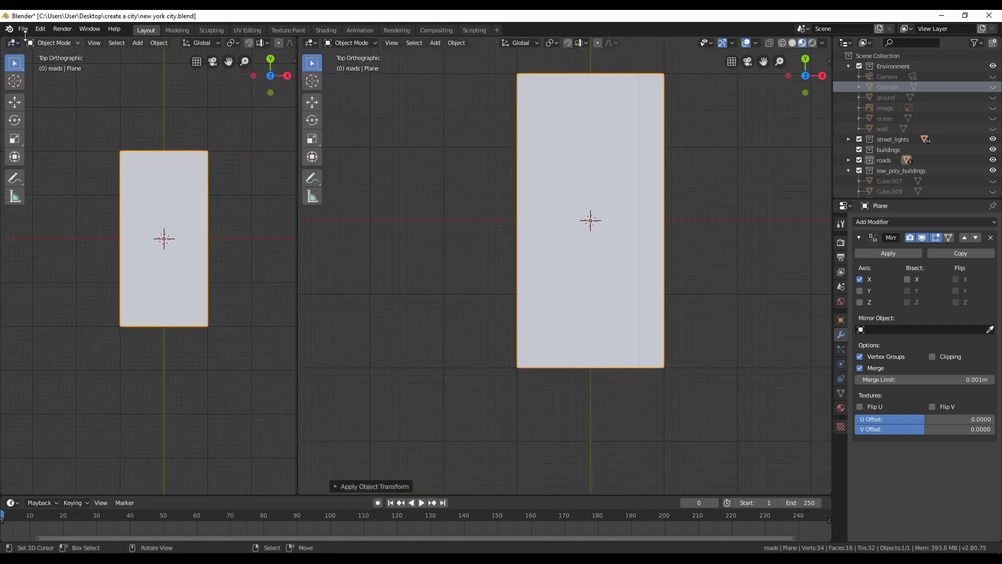
left_click(12, 43)
left_click(37, 84)
Smart UV Project the road into three side-by-side UV strips
key("Tab")
key("u")
left_click(599, 236)
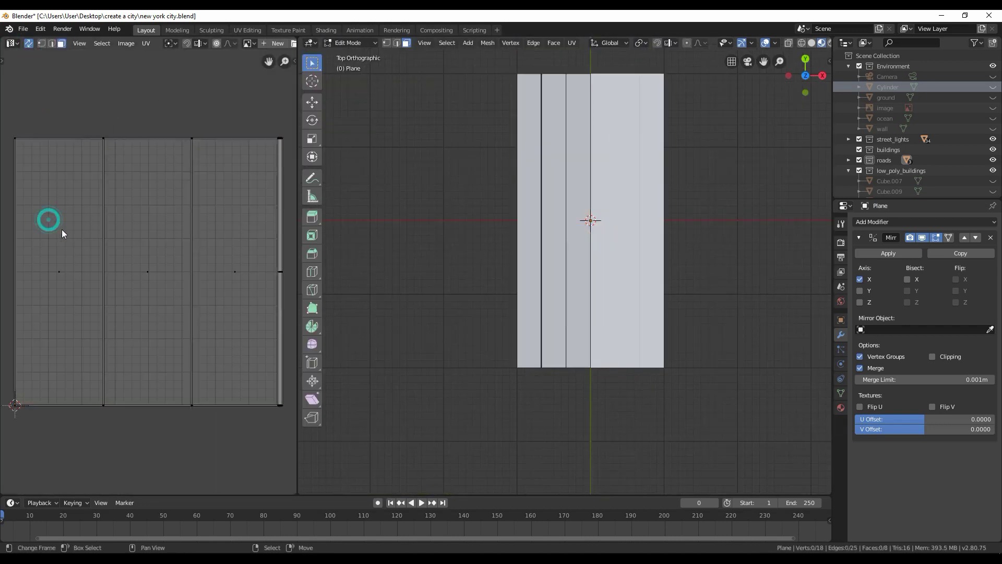
left_click(228, 278)
left_click(83, 283)
left_click(208, 277)
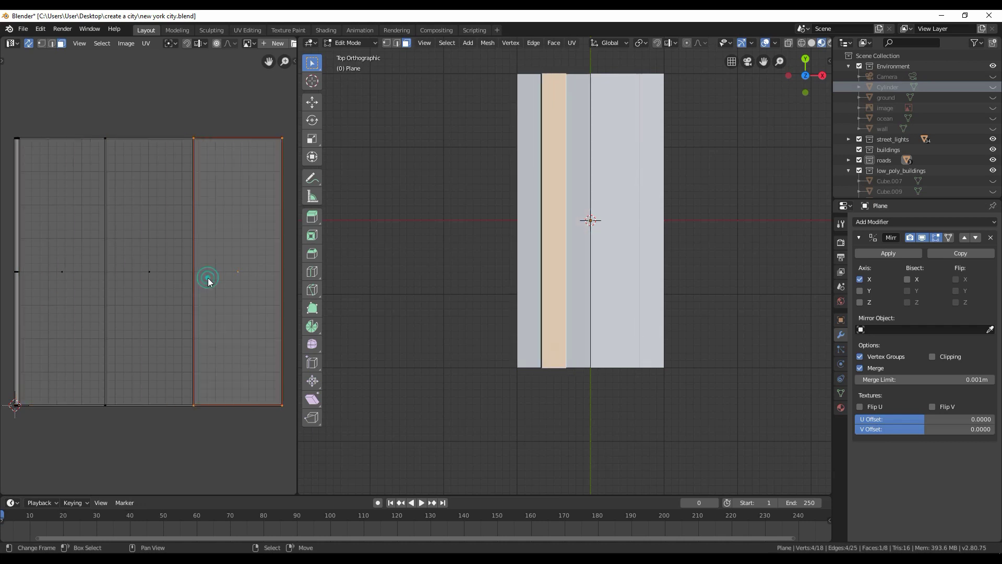
scroll(130, 261, "down", 1)
key("a")
Give the road the road_texture material and export the UV layout as an image
left_click(841, 407)
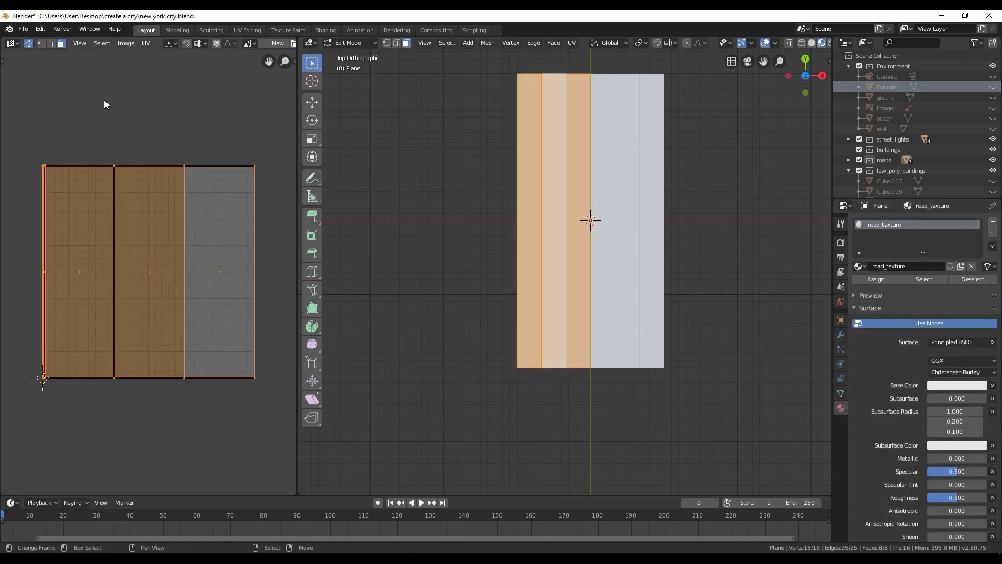
left_click_drag(298, 225, 574, 225)
left_click(690, 241)
scroll(700, 261, "up", 2)
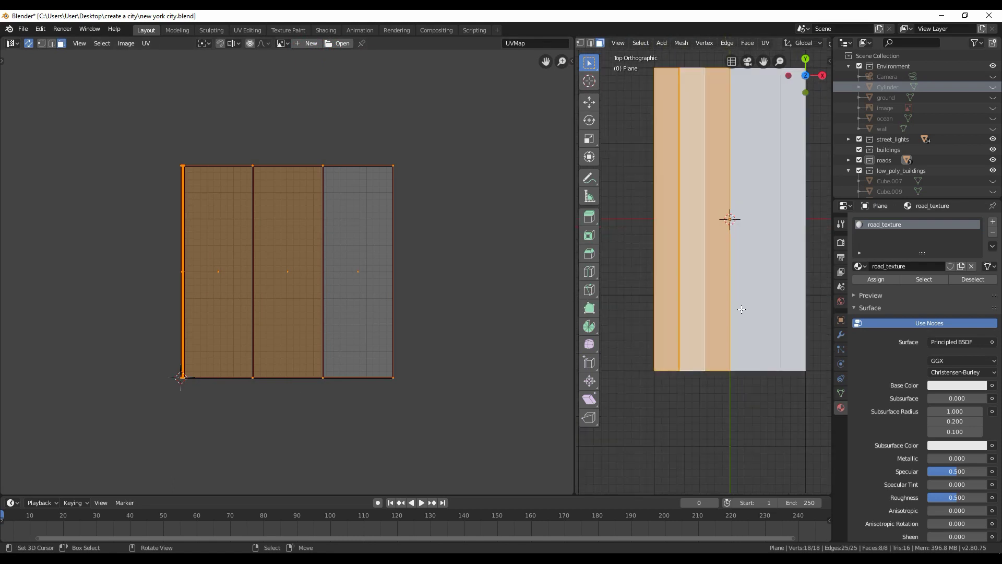
left_click(146, 43)
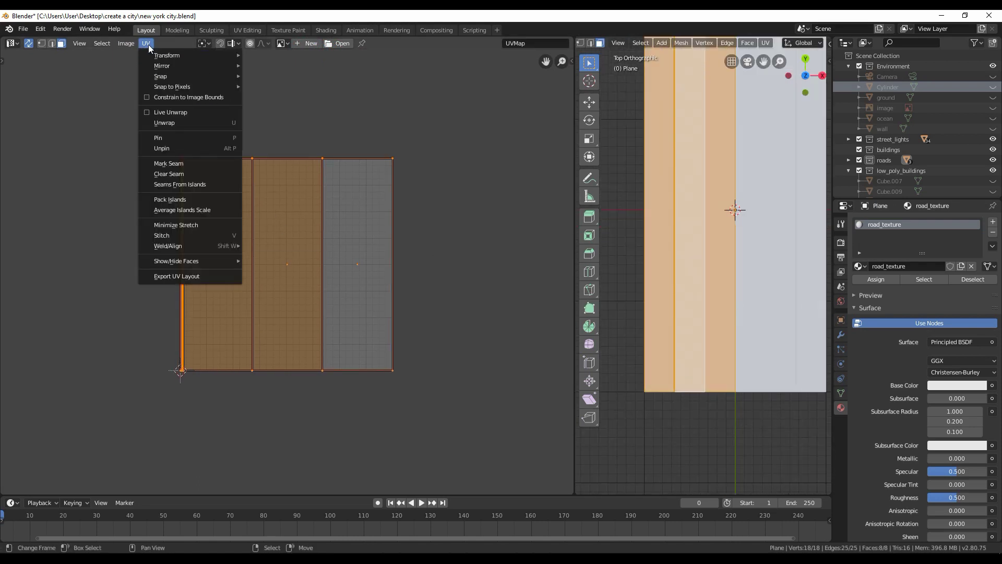
left_click(194, 277)
Save the UV layout into the uv folder and open road.png in GIMP
double_click(144, 112)
left_click(151, 90)
left_click(969, 57)
left_click(9, 28)
left_click(25, 66)
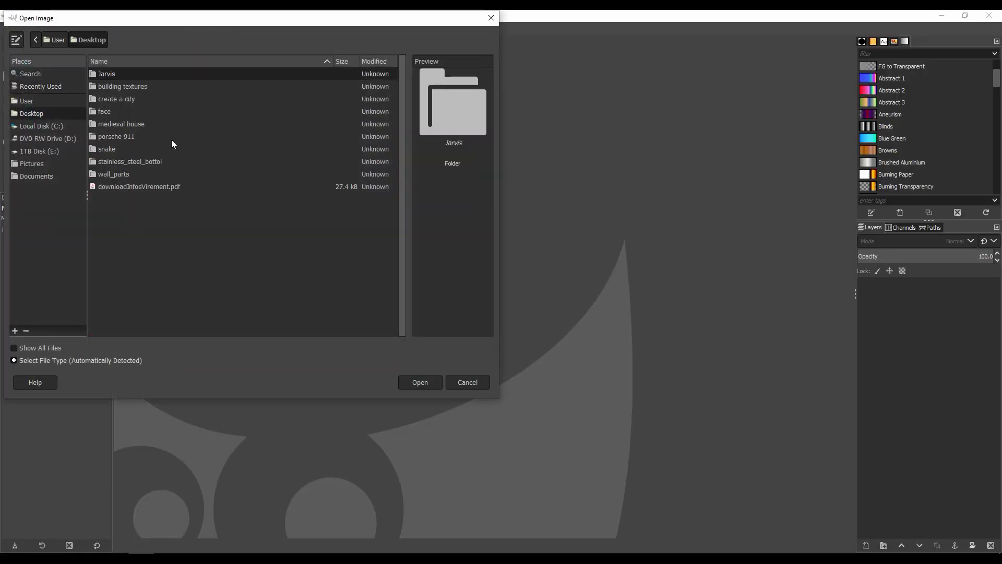
double_click(116, 99)
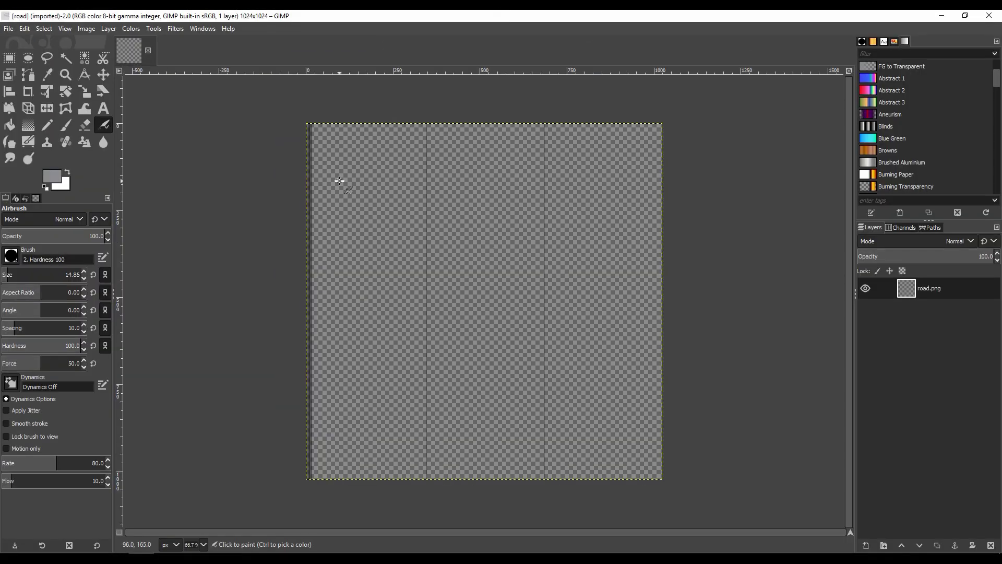
Drop the asphalt and grey tiles textures onto the image as layers
key("m")
key("alt+Tab")
left_click_drag(340, 313, 485, 302)
left_click(583, 328)
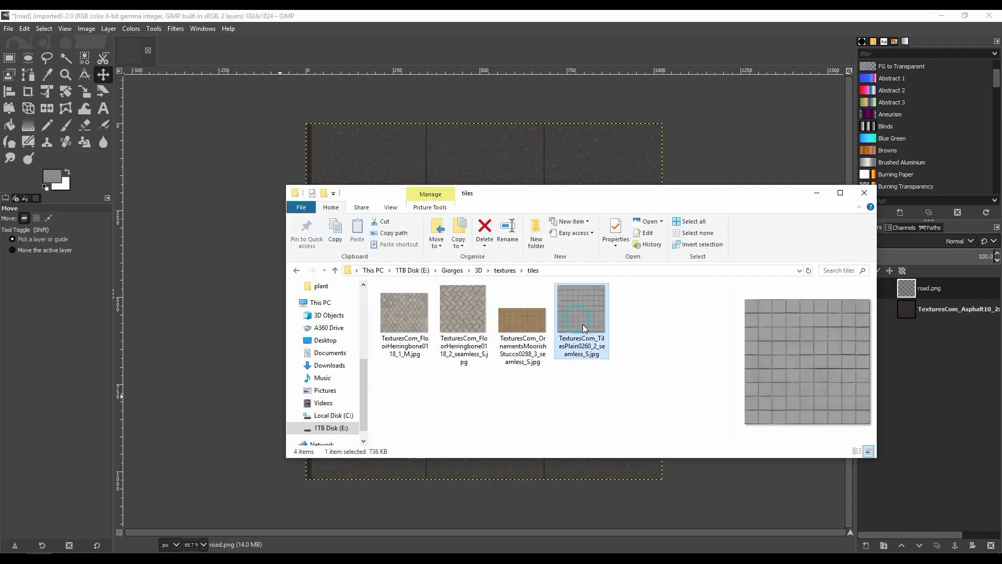
left_click_drag(584, 327, 209, 313)
Scale the tiles layer down to fit the left sidewalk strip
key("shift+t")
left_click_drag(308, 125, 538, 360)
scroll(364, 149, "up", 6, "ctrl")
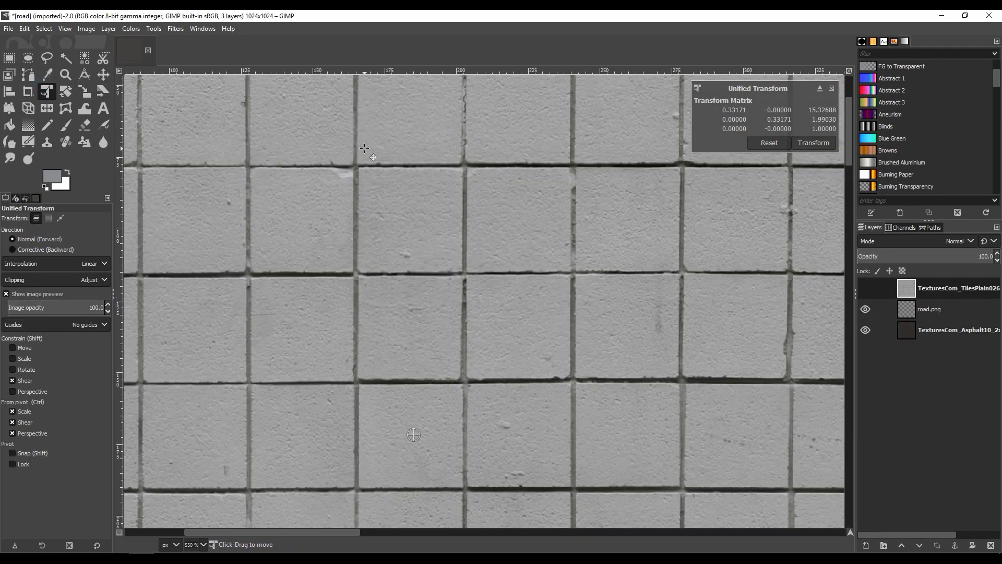
scroll(365, 149, "down", 4, "ctrl")
left_click_drag(247, 84, 234, 78)
left_click_drag(512, 360, 517, 359)
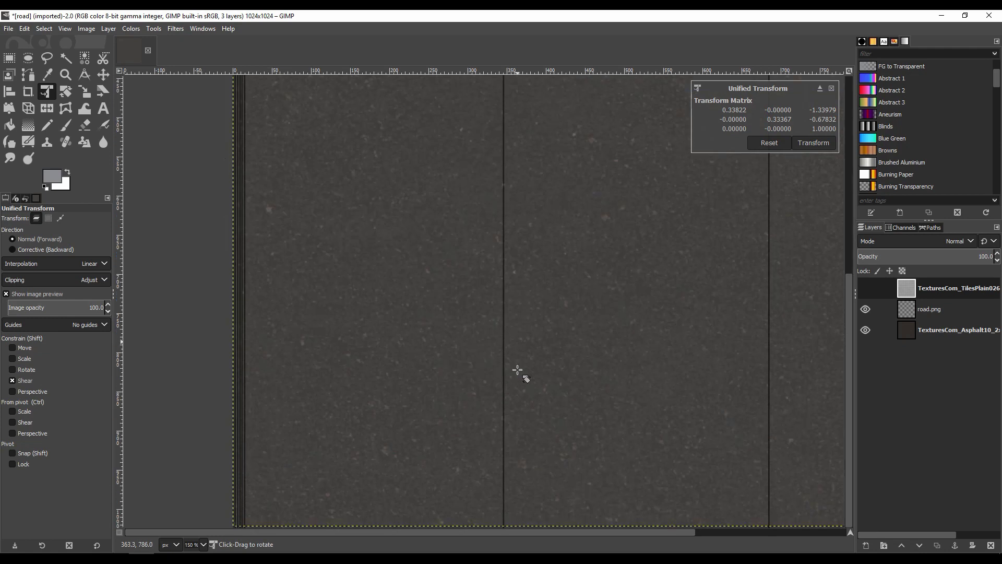
key("Return")
left_click(548, 369)
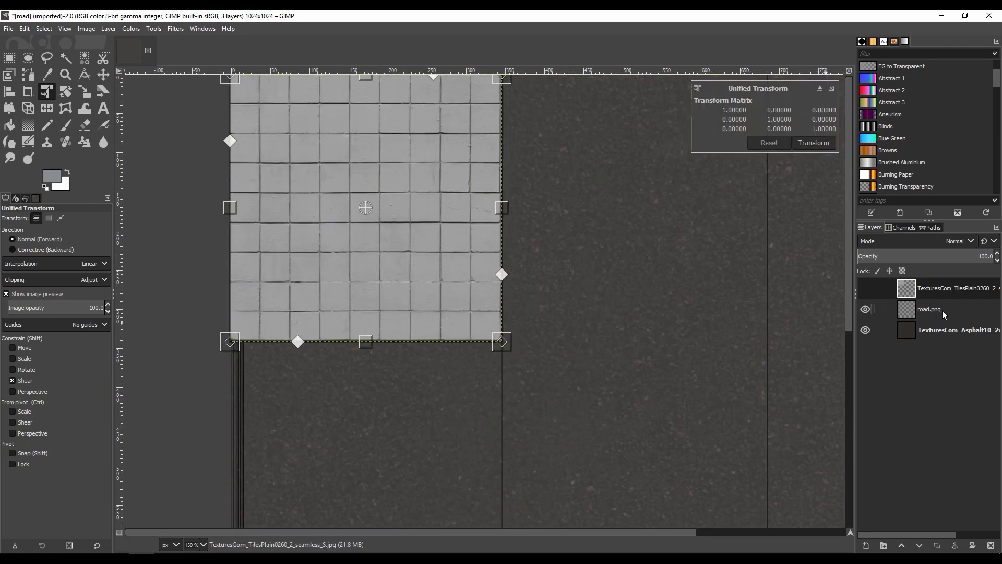
Duplicate the tiles layer three times, moving each copy further down the strip
left_click(935, 546)
left_click_drag(380, 168, 380, 434)
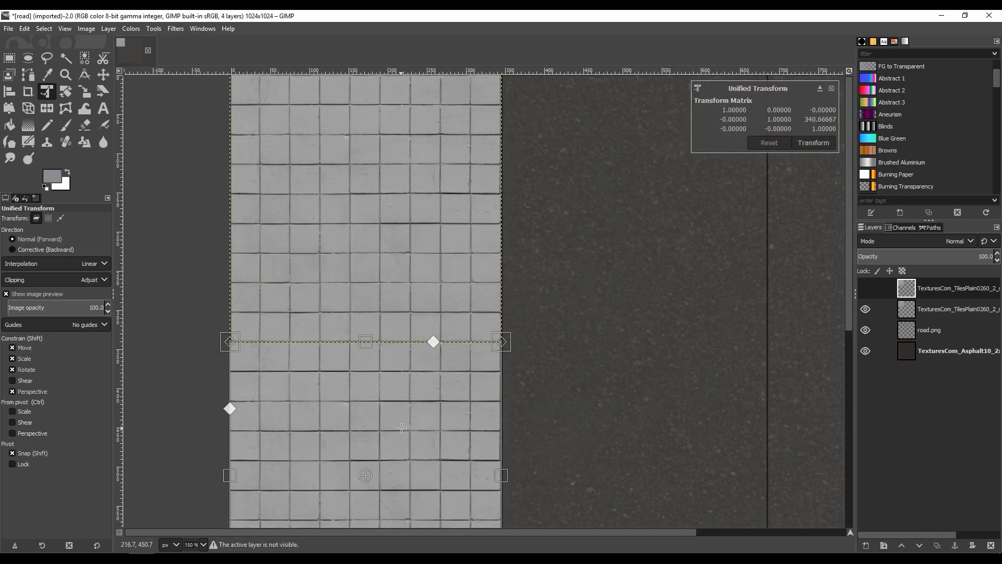
left_click(945, 314)
key("ctrl+shift+d")
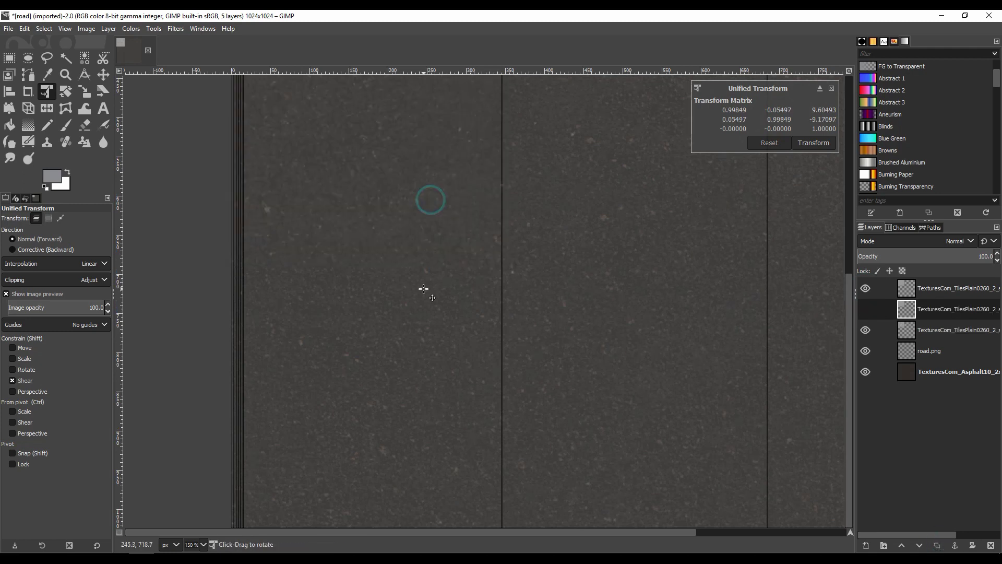
key("1")
left_click_drag(425, 184, 432, 362, "shift")
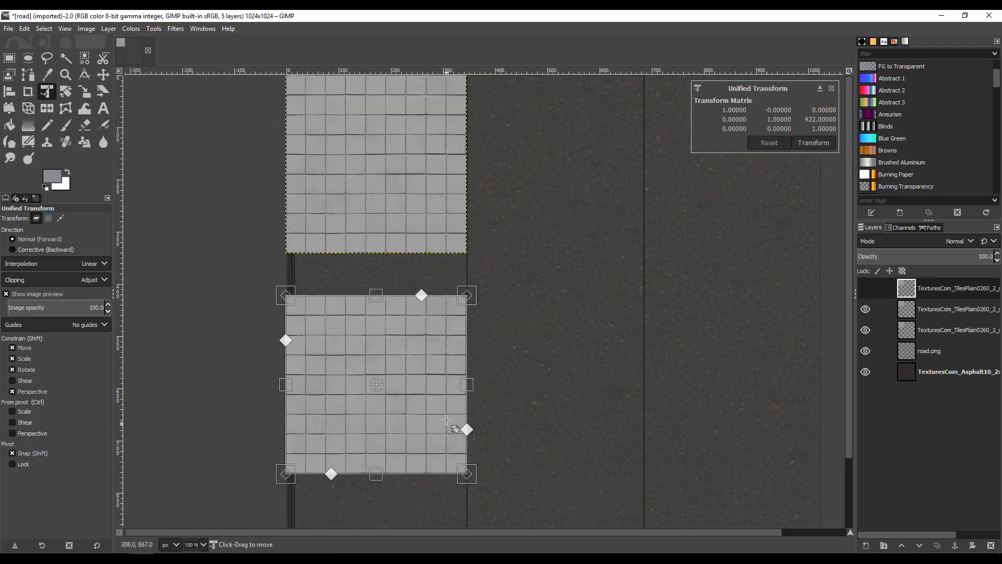
left_click(935, 330)
key("ctrl+shift+d")
left_click_drag(375, 165, 376, 437, "shift")
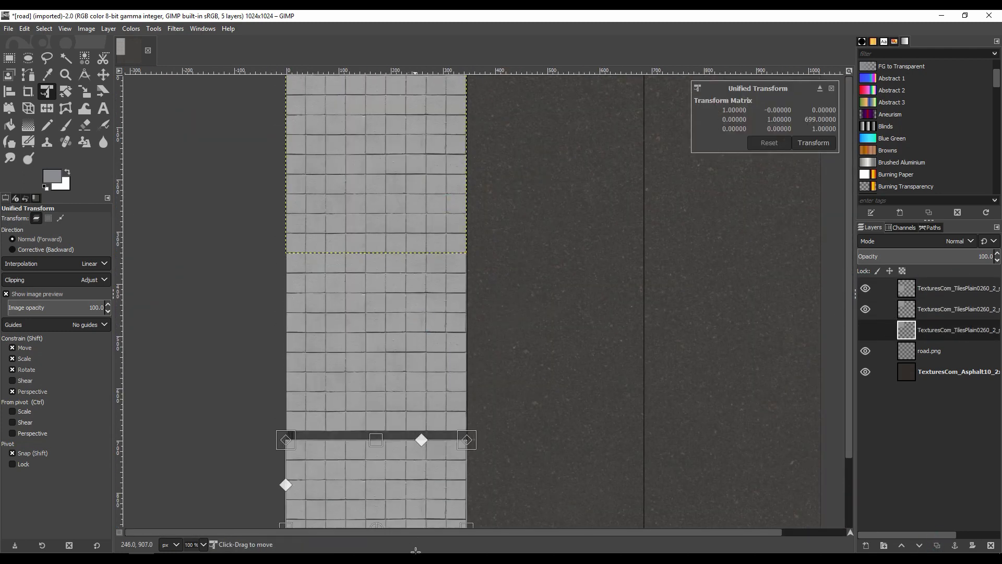
key("Return")
Raise the road.png UV layout layer to the top of the stack
left_click(421, 481)
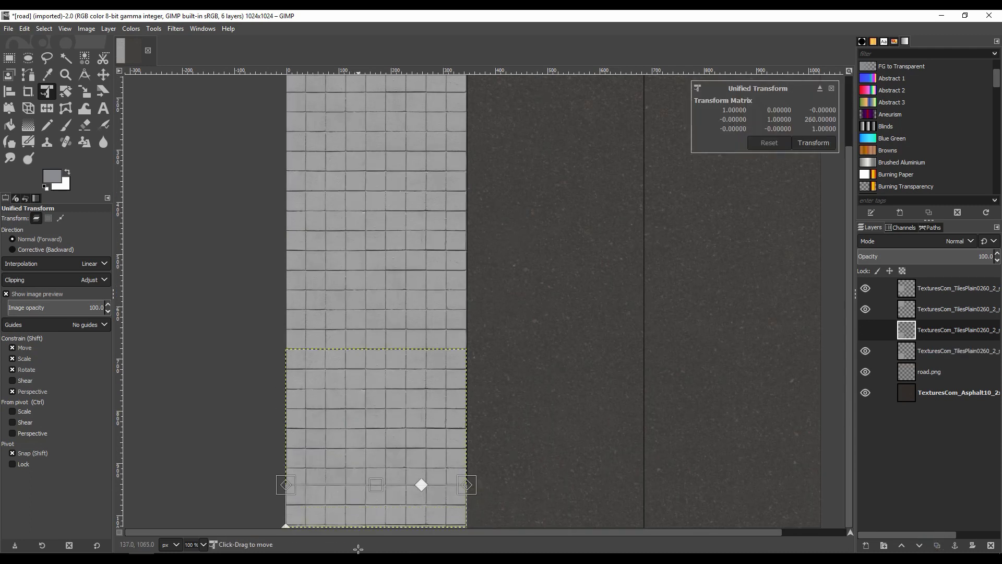
key("Escape")
key("Page_Down")
key("Page_Down")
key("shift+Home")
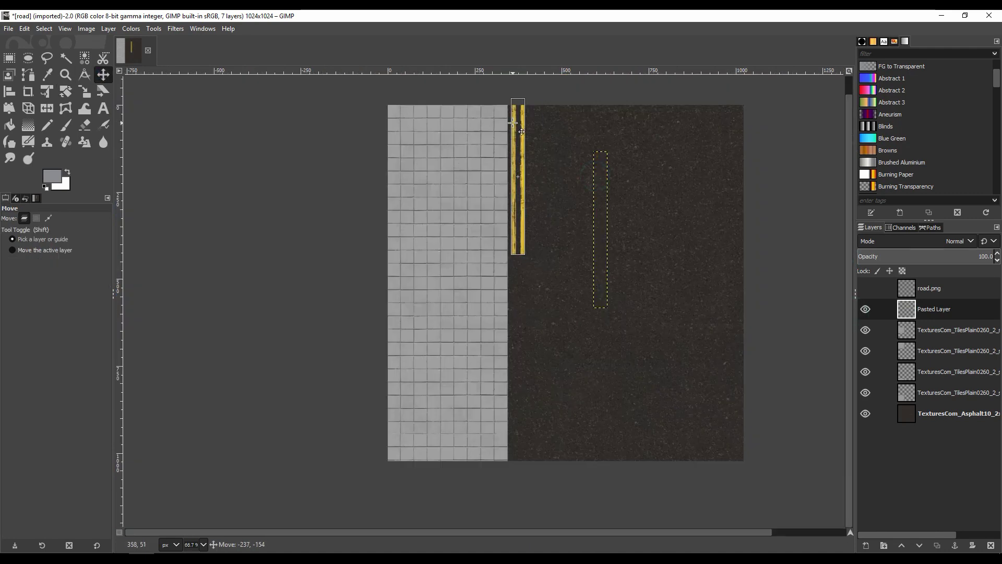
Duplicate the yellow stripe and move the copy down the road
key("shift+t")
left_click(522, 255)
scroll(559, 220, "up", 1, "ctrl")
scroll(470, 344, "up", 2, "ctrl")
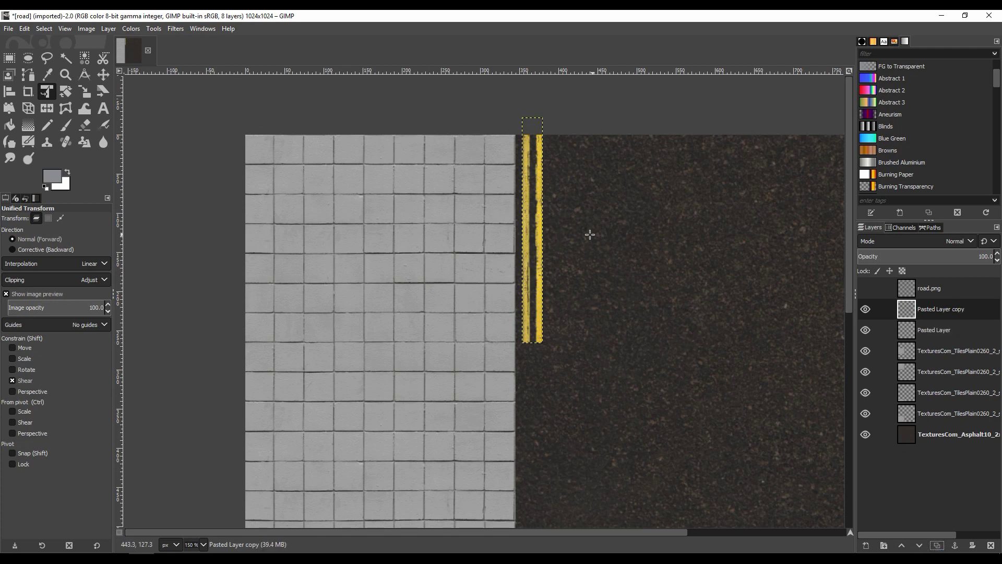
key("shift+ctrl+d")
left_click_drag(590, 235, 552, 414)
scroll(552, 414, "down", 3)
key("Return")
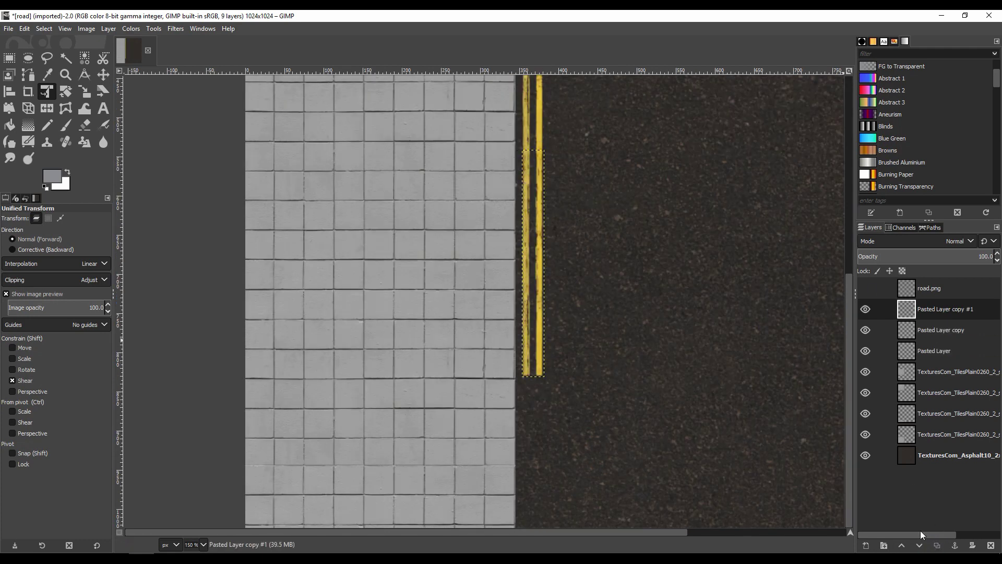
Move another yellow stripe copy further down, fit the image, and drag in white_lines.jpg
key("shift+ctrl+d")
left_click_drag(533, 230, 555, 454)
key("Return")
key("End")
key("shift+ctrl+j")
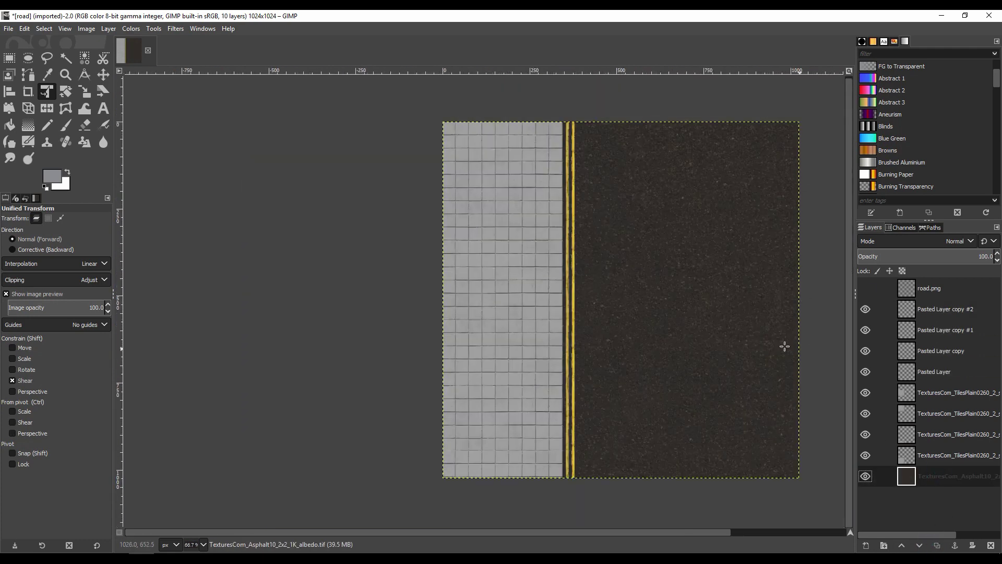
left_click_drag(696, 313, 665, 168)
Copy a white stripe from white_lines.jpg into the road image and remove the source layer
key("Return")
key("u")
left_click(632, 203)
key("ctrl+c")
key("ctrl+v")
left_click(866, 545)
left_click(935, 497)
left_click(991, 546)
left_click(104, 74)
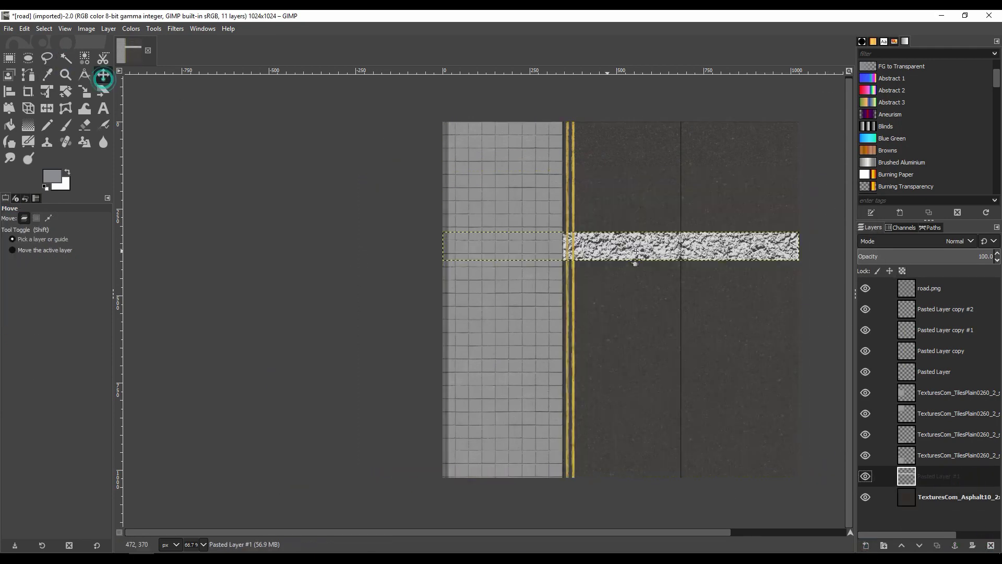
scroll(631, 253, "up", 2, "ctrl")
Whiten the Pasted Layer copy #2 stripe by raising its Curves
left_click(944, 314)
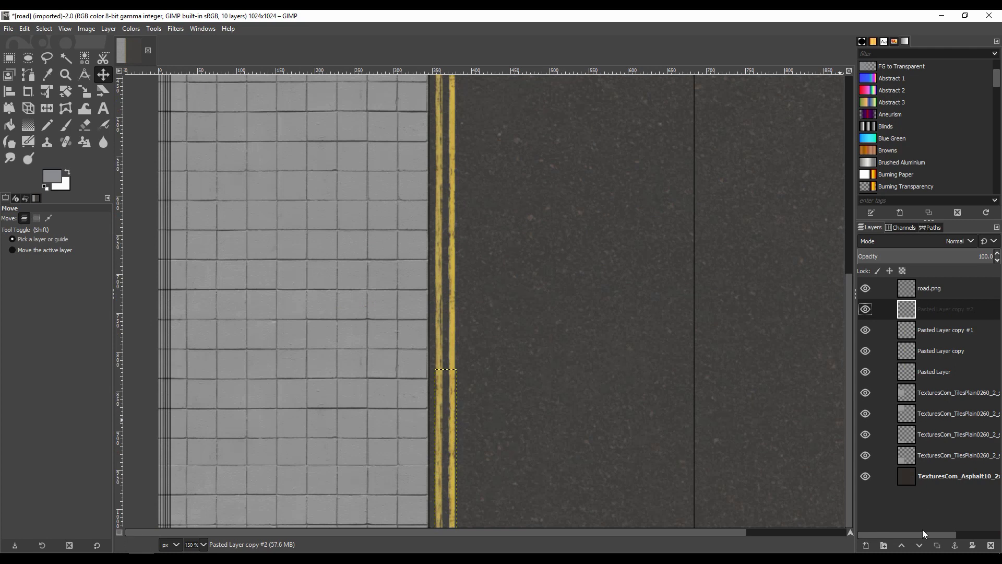
left_click(866, 289)
scroll(660, 293, "up", 1, "ctrl")
left_click(131, 29)
left_click(157, 152)
left_click_drag(166, 164, 166, 93)
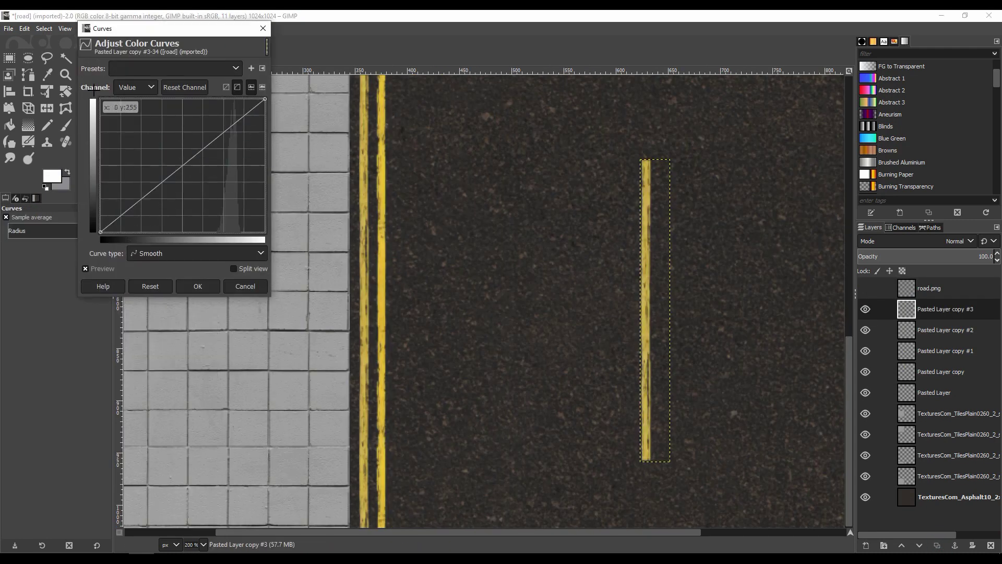
key("Return")
scroll(701, 287, "down", 4, "ctrl")
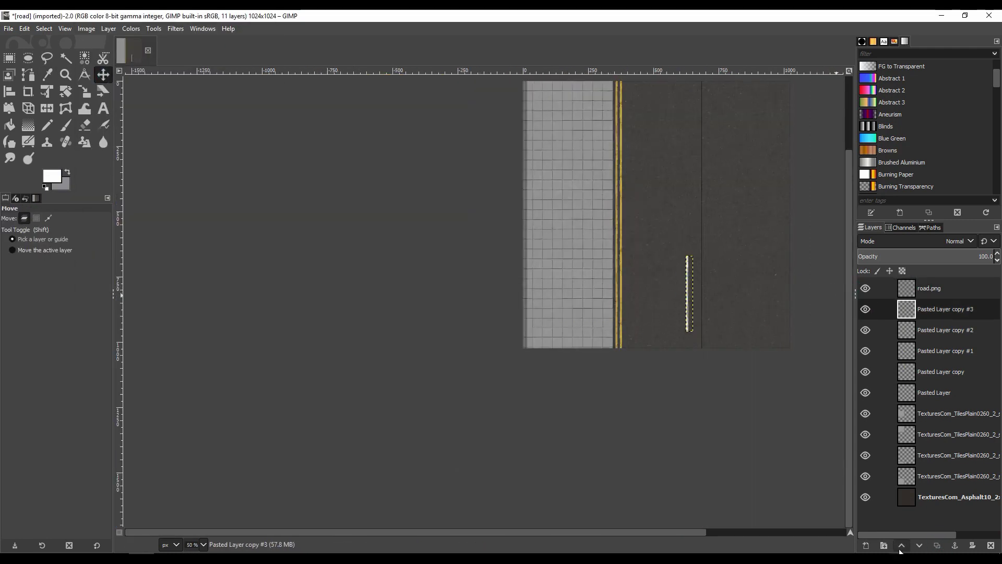
scroll(700, 292, "up", 3, "ctrl")
Stretch the white stripe and add duplicates to form a solid white edge line
left_click(47, 91)
mouse_move(669, 323)
left_mouse_down()
mouse_move(660, 325)
mouse_move(673, 157)
left_mouse_up()
key("Return")
key("shift+ctrl+d")
key("Return")
scroll(756, 297, "up", 3)
key("shift+ctrl+d")
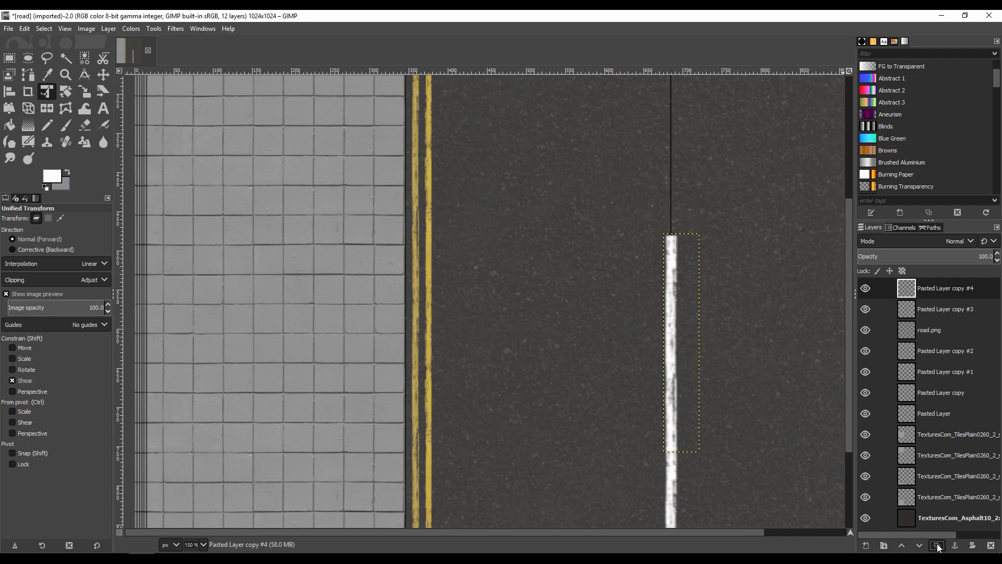
key("shift+ctrl+d")
scroll(731, 313, "down", 2, "ctrl")
left_click_drag(681, 365, 681, 251)
key("Return")
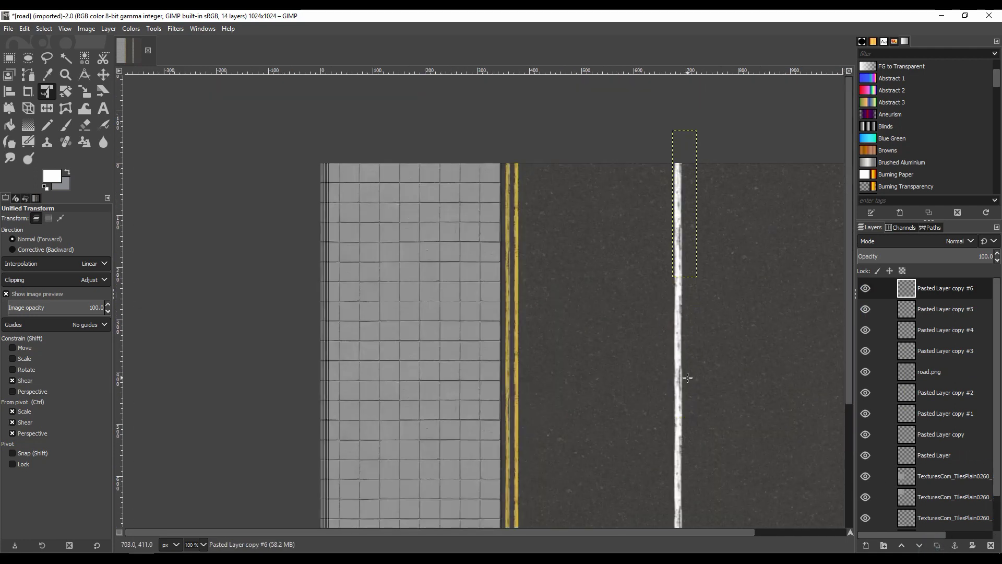
scroll(657, 172, "up", 2, "ctrl")
Duplicate the stripe into dashes spaced down the middle lane
key("shift+ctrl+d")
left_click_drag(646, 172, 507, 158)
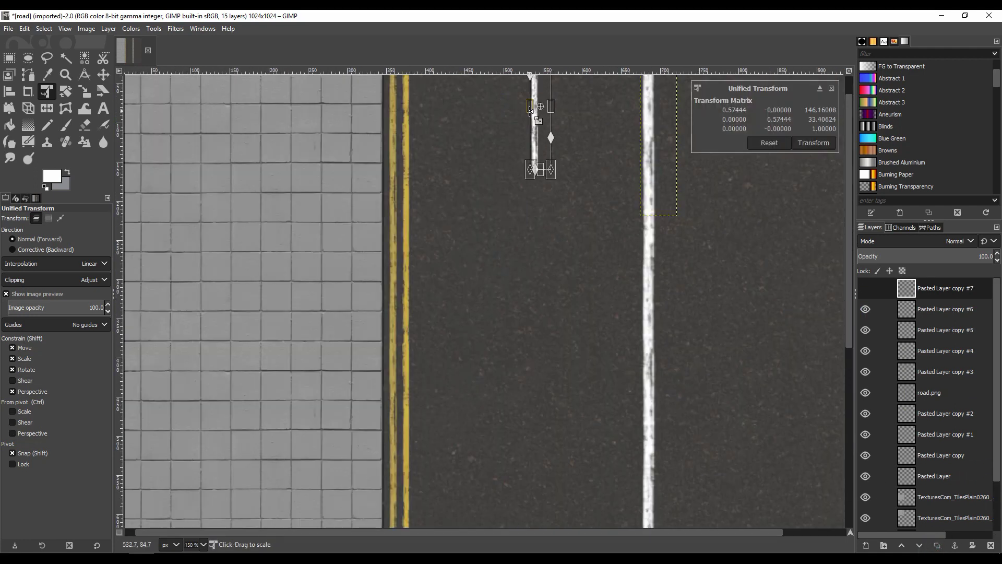
left_click_drag(530, 108, 523, 108, "shift")
scroll(591, 169, "up", 1)
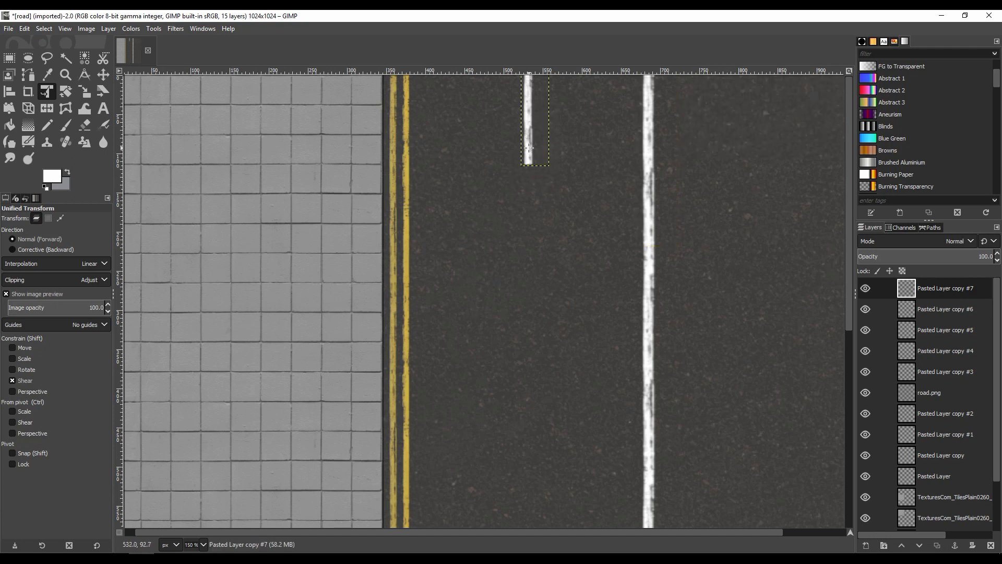
scroll(716, 213, "left", 2)
key("shift+ctrl+d")
left_click_drag(596, 138, 602, 331)
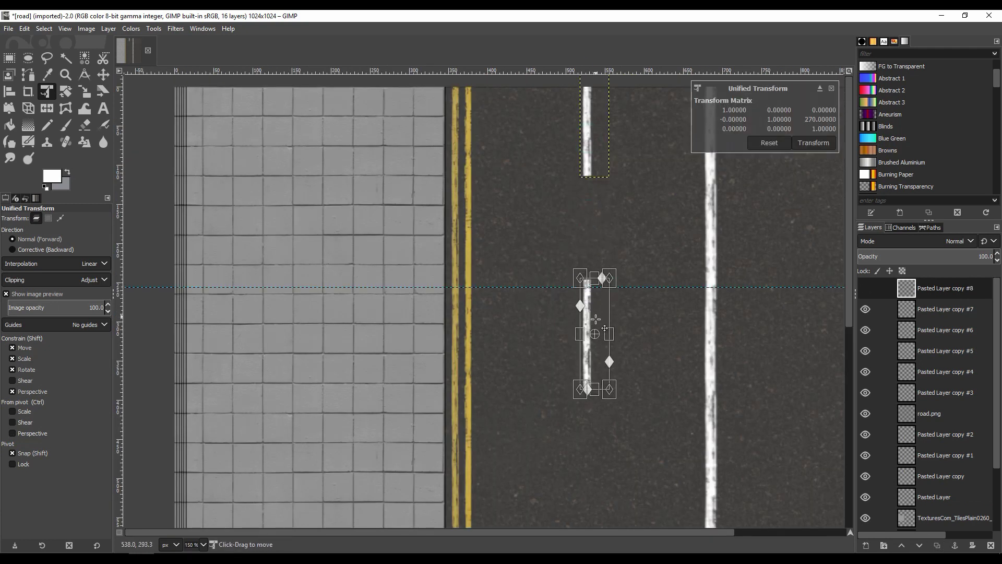
left_click(865, 329)
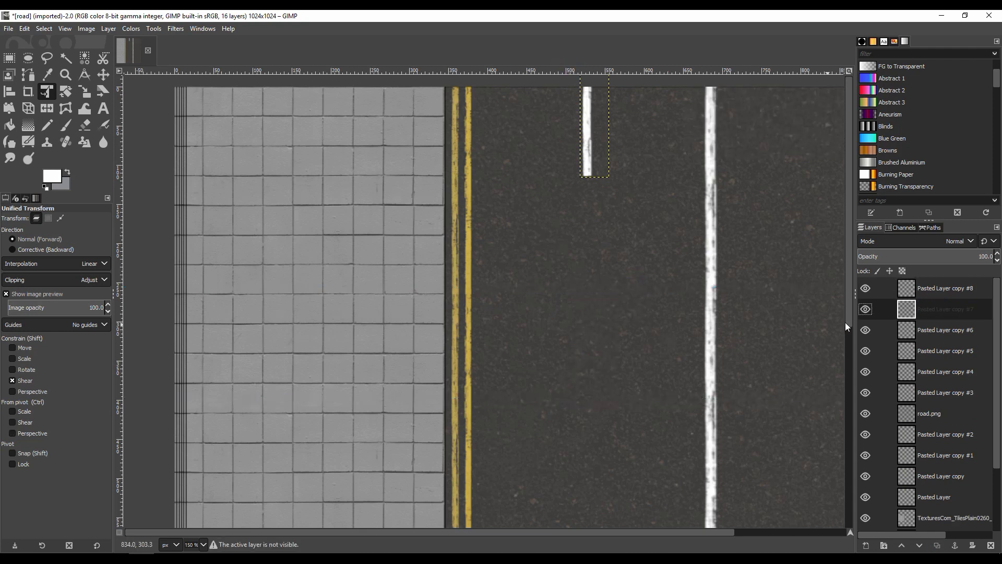
left_click_drag(589, 144, 590, 258)
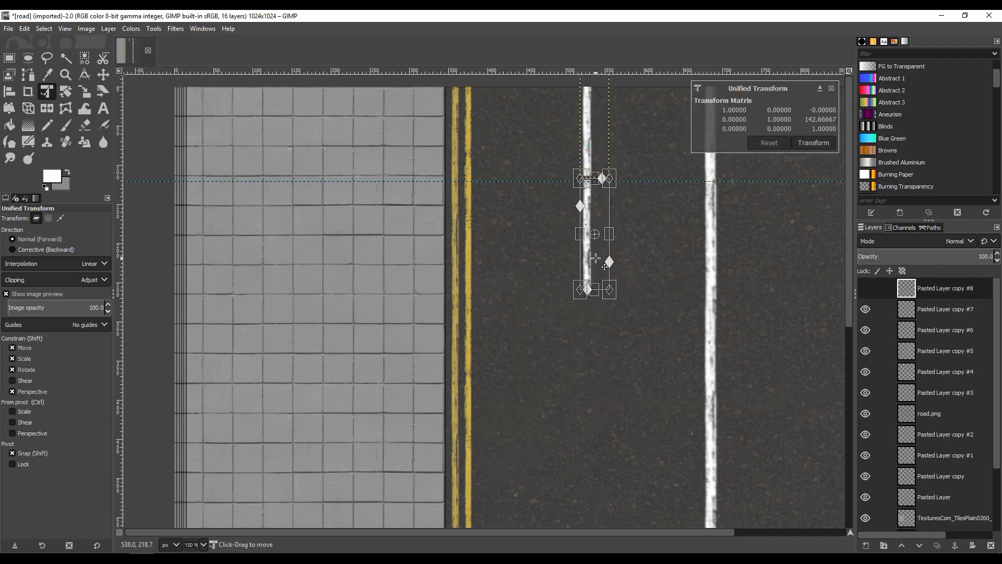
key("Return")
key("shift+ctrl+d")
left_click_drag(599, 273, 601, 385)
Reposition the Pasted Layer copy #9 dash within the dashed lane line
left_click(865, 288)
key("Escape")
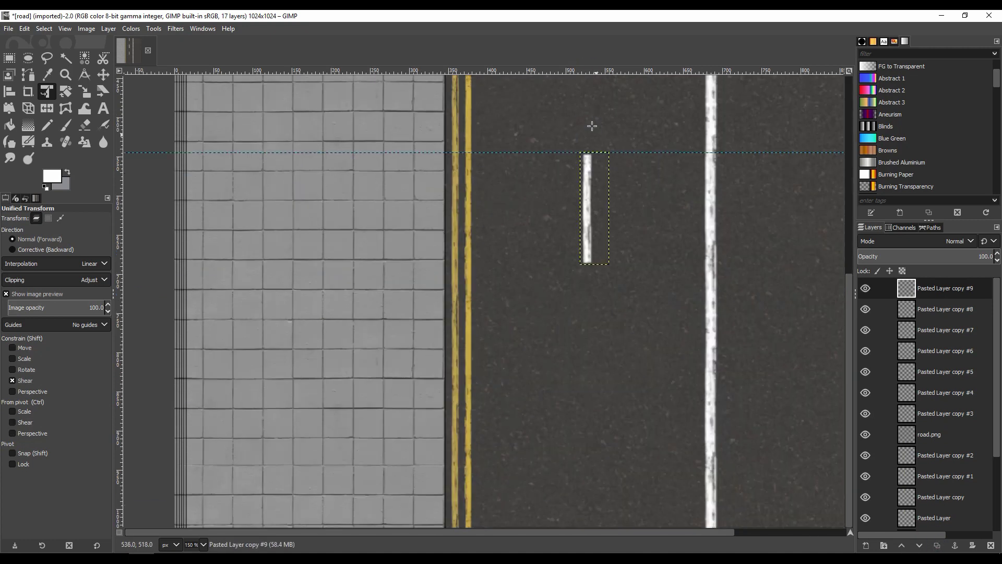
left_click(607, 209)
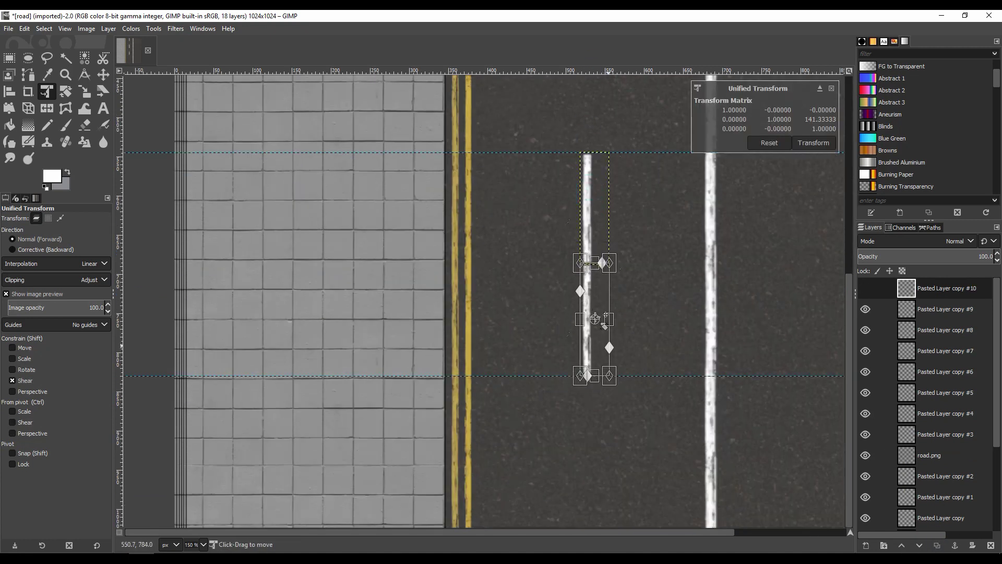
key("Return")
scroll(749, 399, "down", 2, "ctrl")
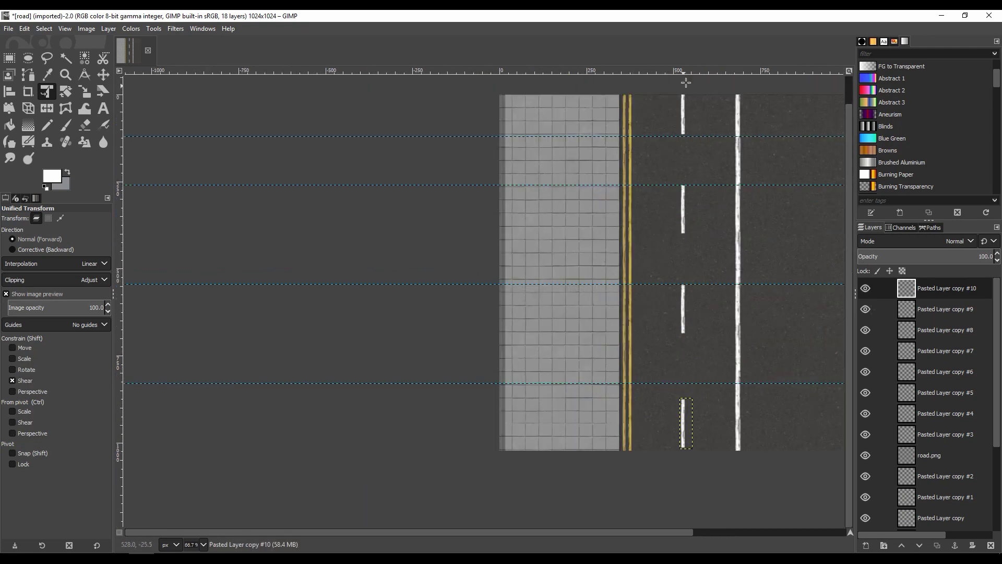
left_click_drag(684, 308, 686, 351, "shift")
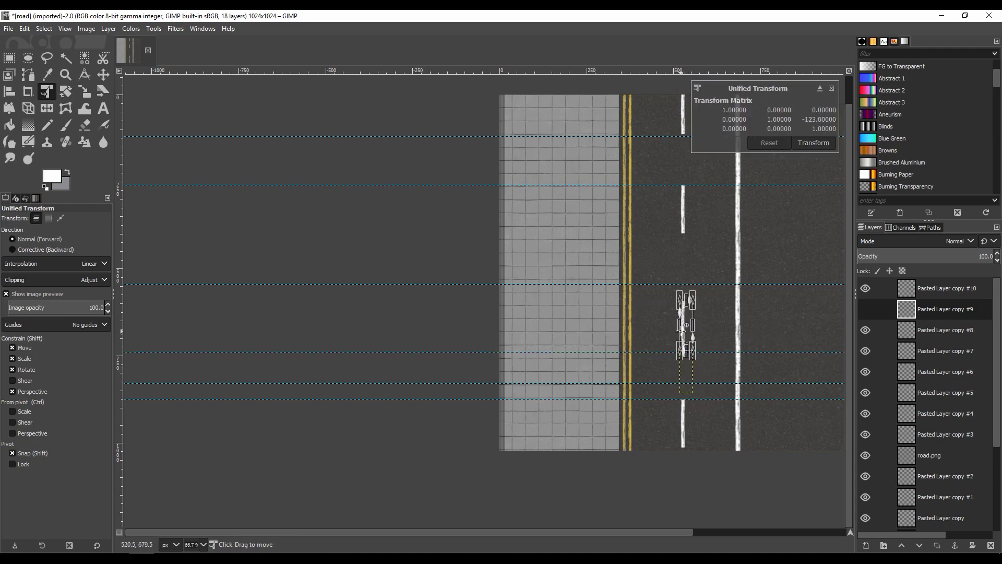
left_click_drag(689, 369, 688, 293)
Delete the extra copy #9 dash, close the gap, and fit the whole road image in view
left_click(865, 288)
scroll(720, 334, "up", 1)
left_click(992, 545)
left_click_drag(685, 459, 685, 407, "shift")
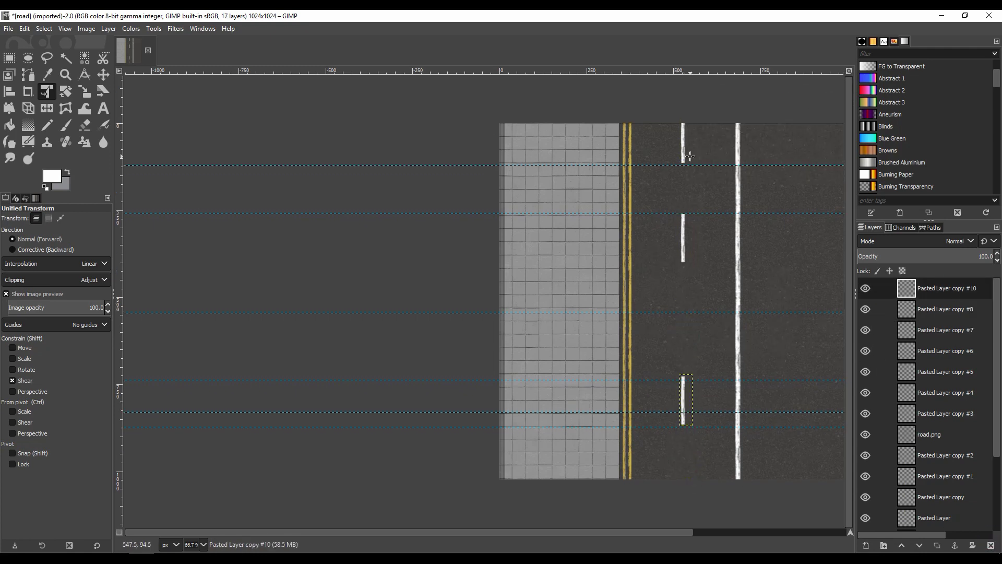
left_click(958, 297)
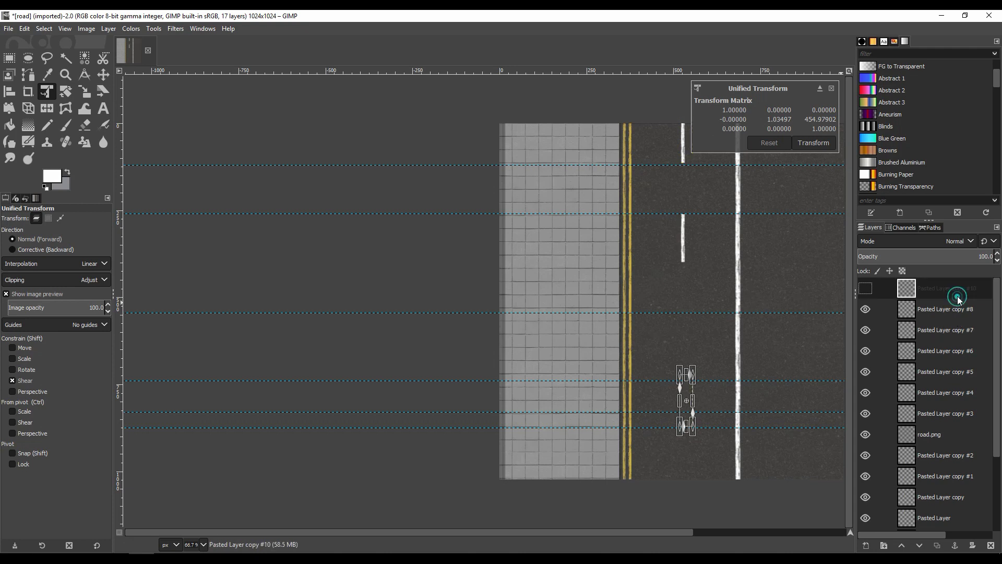
key("Page_Down")
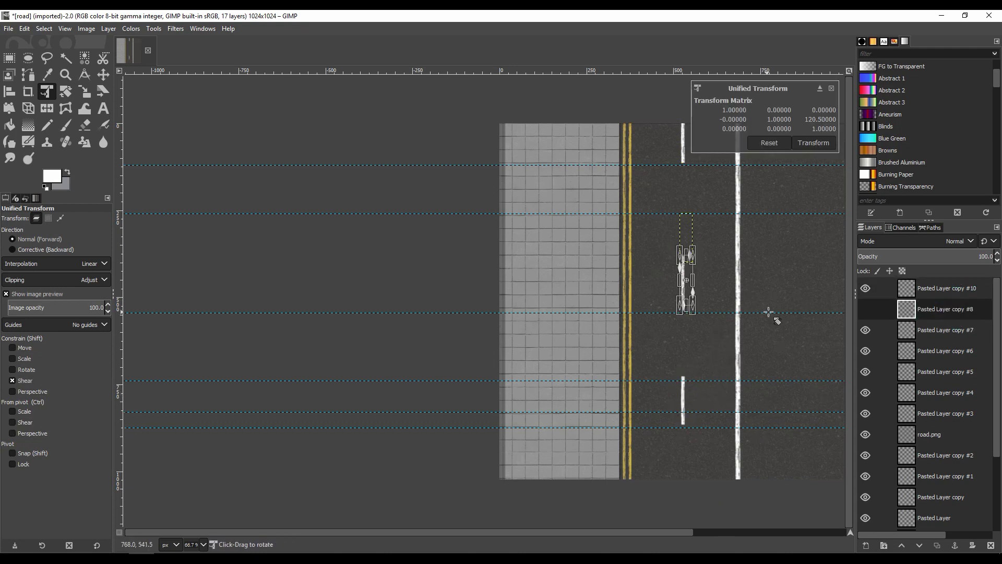
right_click(210, 164)
key("minus")
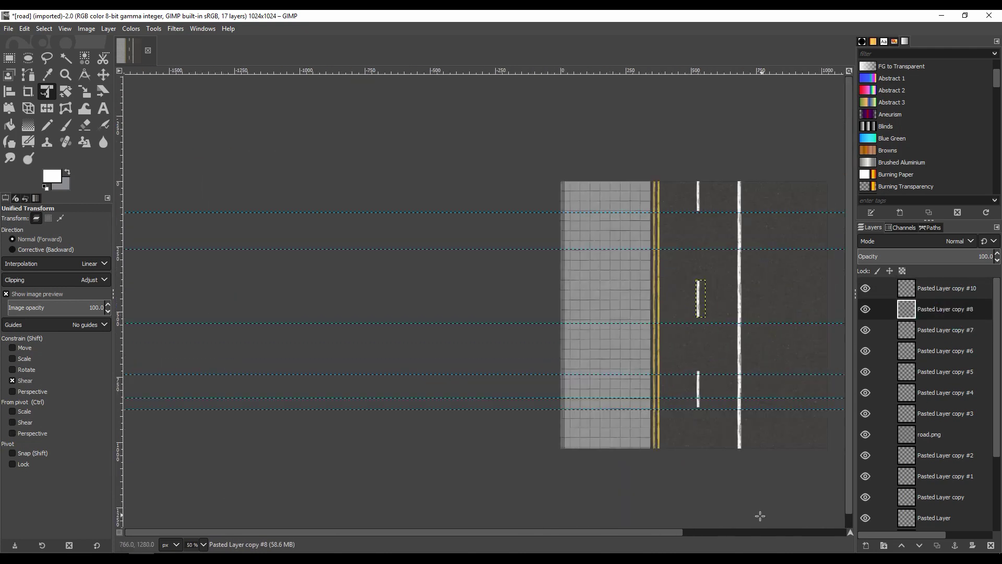
Export the texture as road.png into create a city > textures
key("a")
key("alt+f")
key("Down")
key("Return")
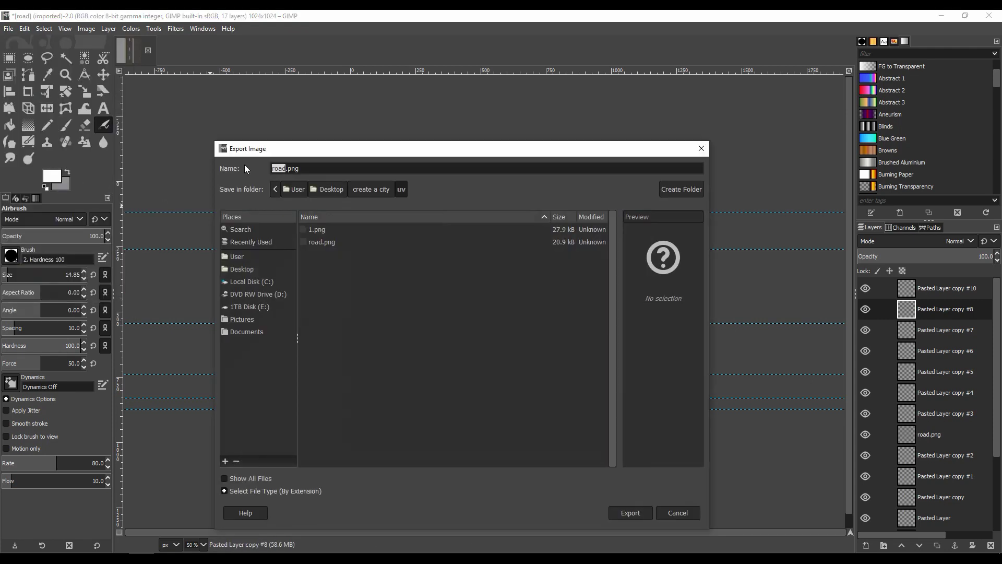
double_click(329, 253)
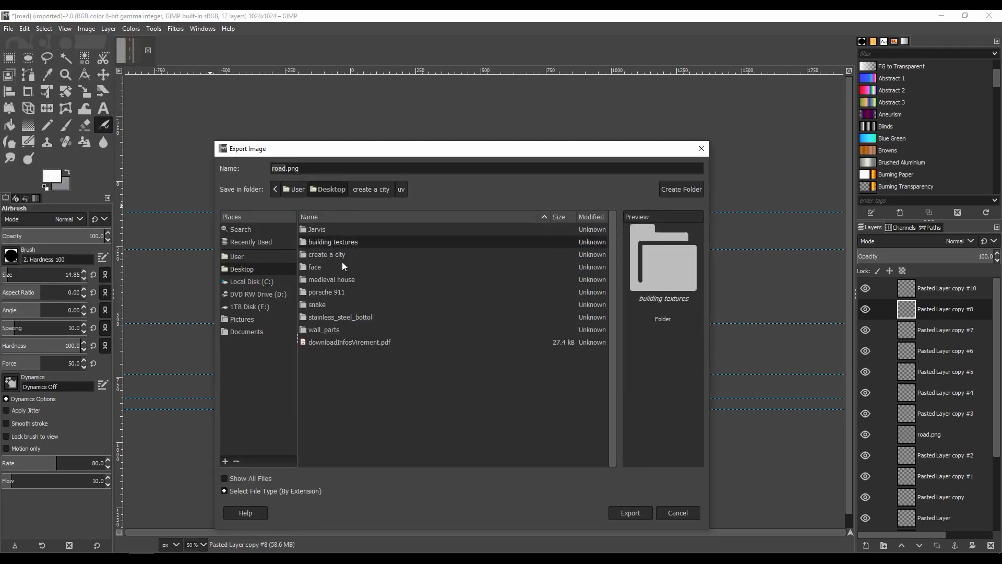
double_click(334, 241)
key("Return")
key("Return")
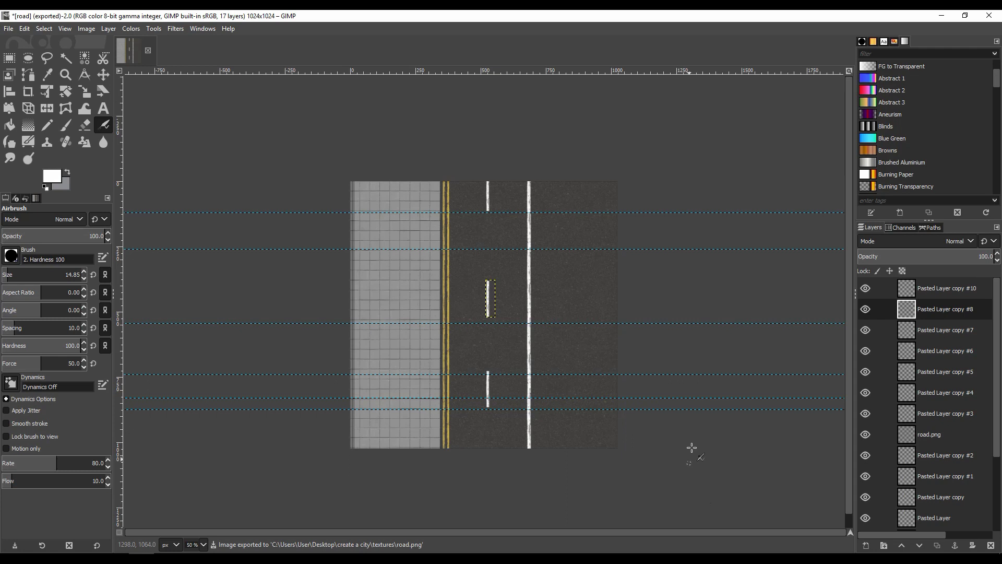
Set the road material's base colour to an image texture and browse for road.png
left_click(865, 434)
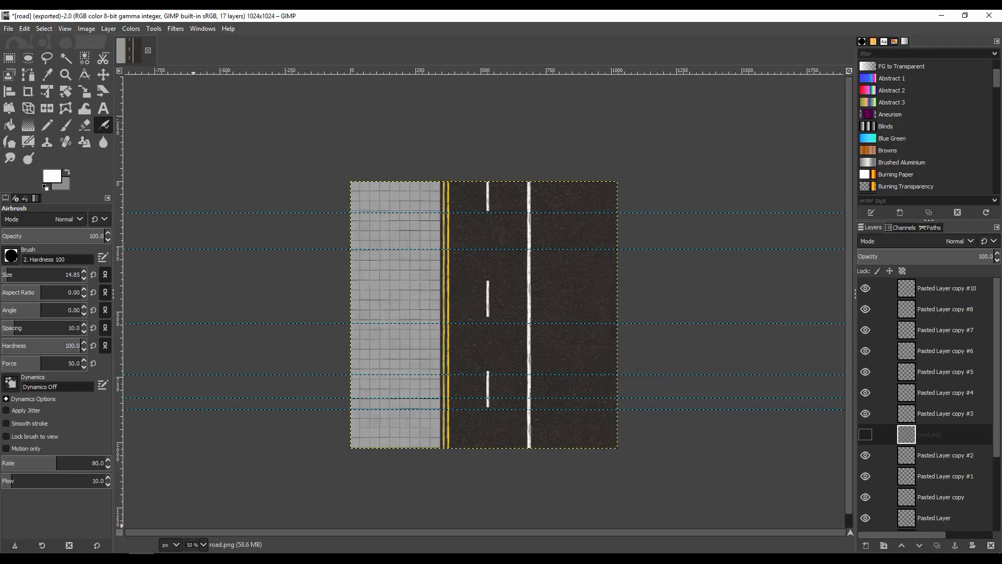
left_click(993, 386)
left_click(789, 456)
left_click(976, 399)
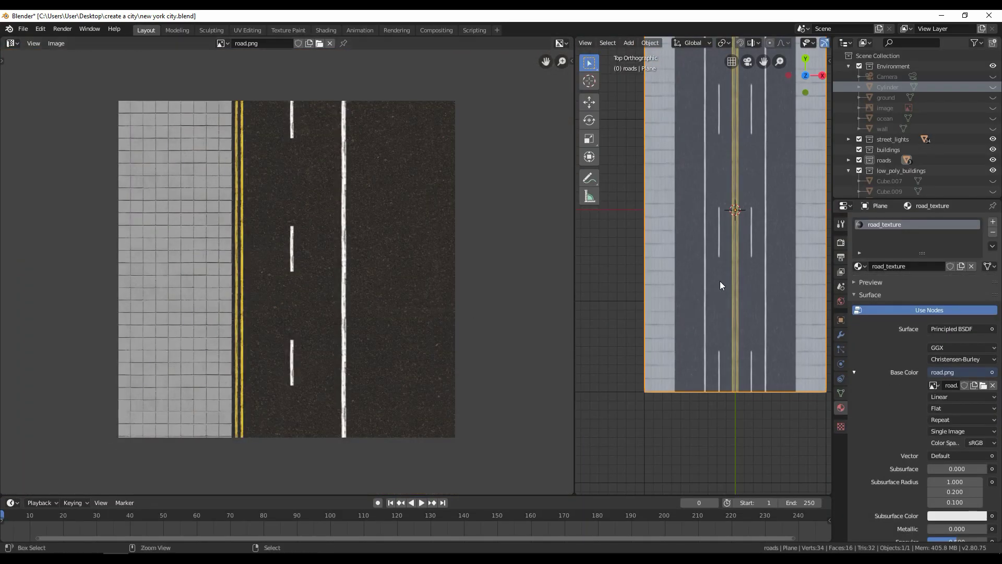
Stretch the road plane's UVs vertically over the texture
middle_click_drag(719, 281, 687, 274)
key("Tab")
key("s")
key("y")
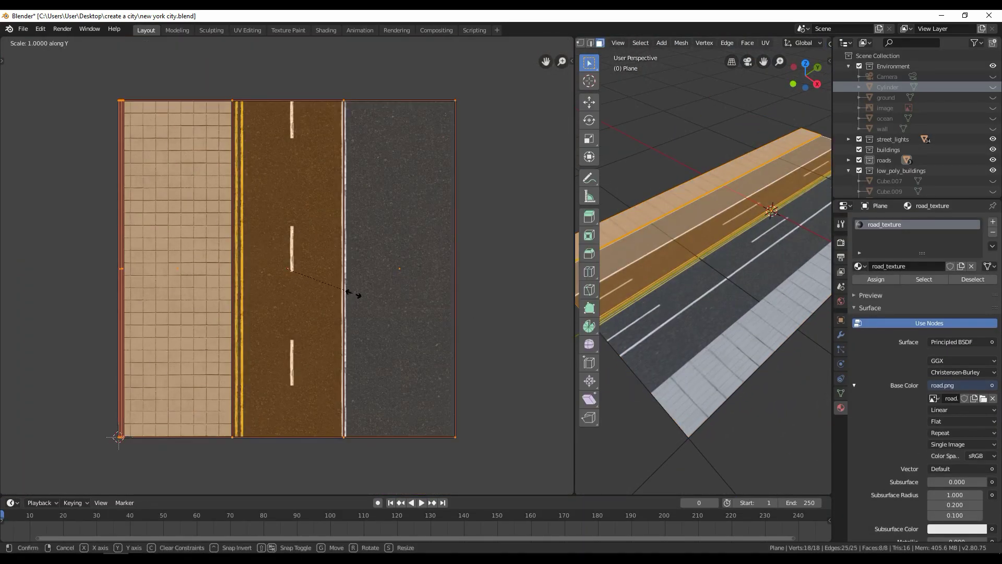
left_click(343, 441)
key("Tab")
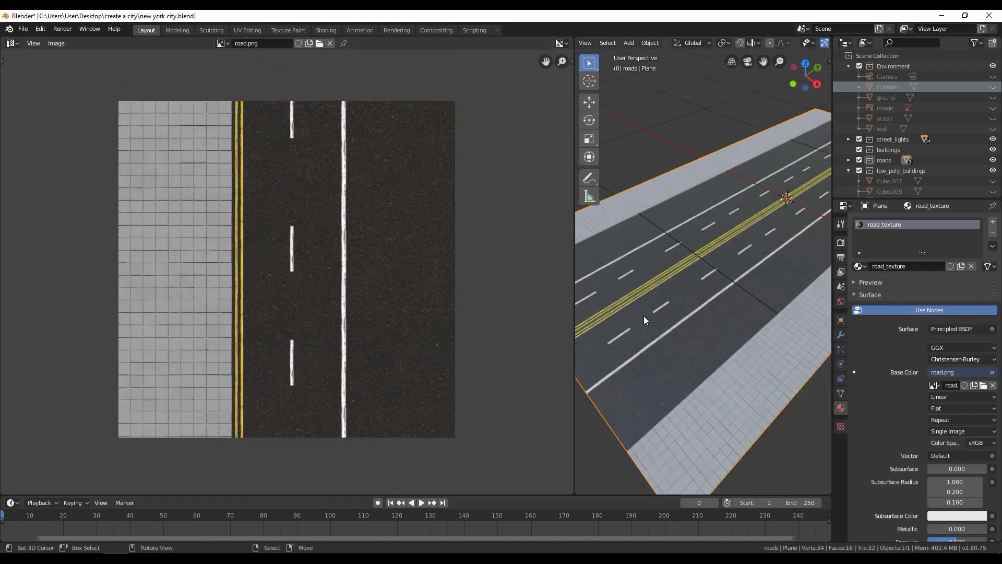
key("Tab")
key("r")
key("Escape")
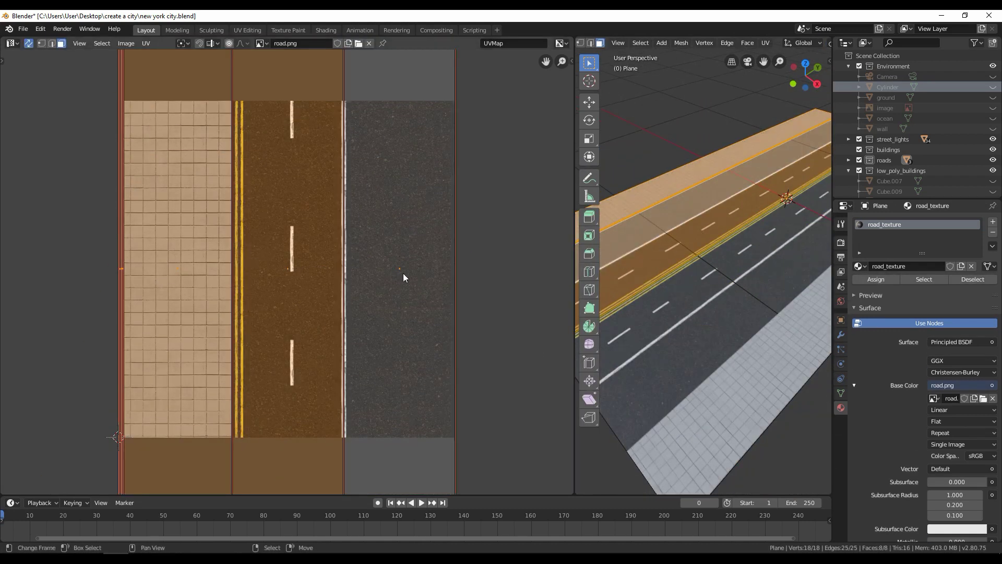
Slide the lane's UV face along X onto the texture's right lane
left_click(403, 277)
left_click(274, 284)
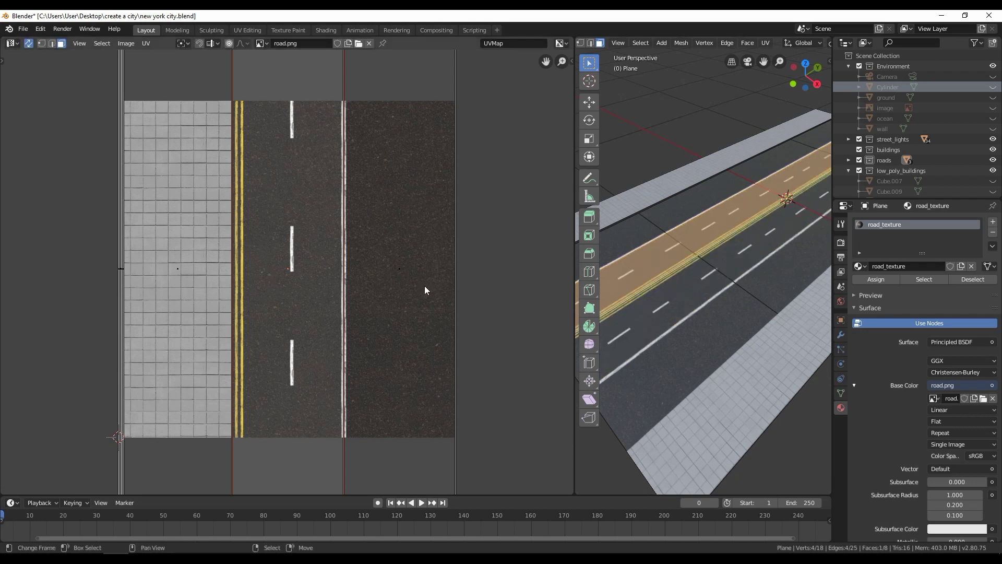
key("g")
left_click(328, 292)
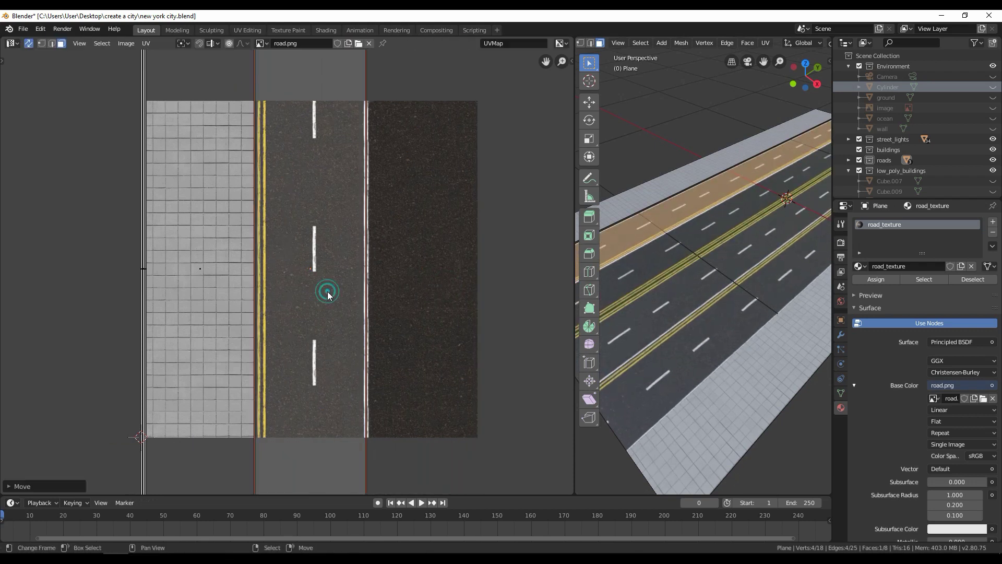
key("g")
key("x")
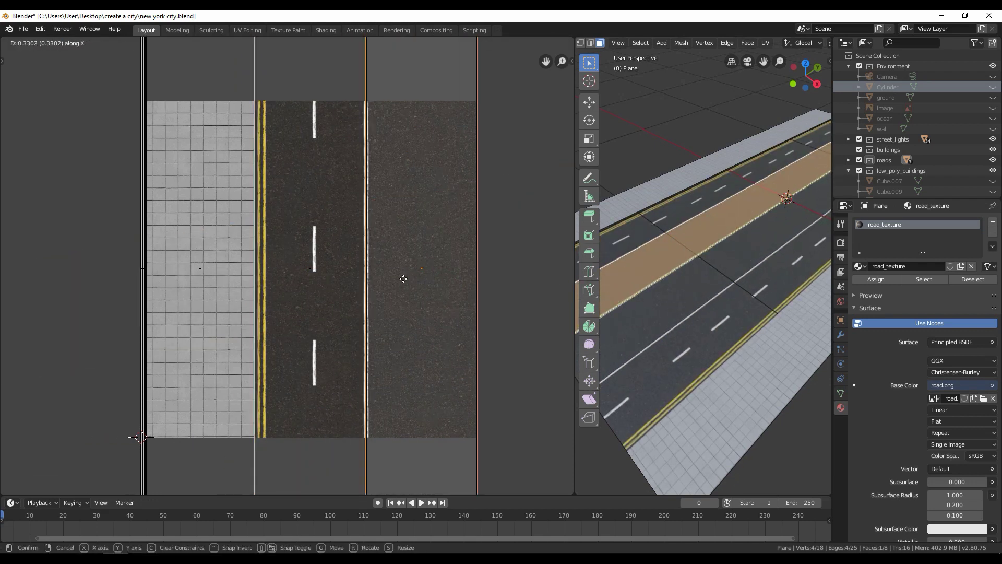
left_click(405, 282)
key("Tab")
Inspect the retextured road in a maximized 3D view and begin a Z move
mouse_move(705, 251)
middle_mouse_down()
mouse_move(741, 293)
mouse_move(601, 224)
middle_mouse_up()
scroll(739, 291, "up", 2)
key("ctrl+space")
key("g")
key("z")
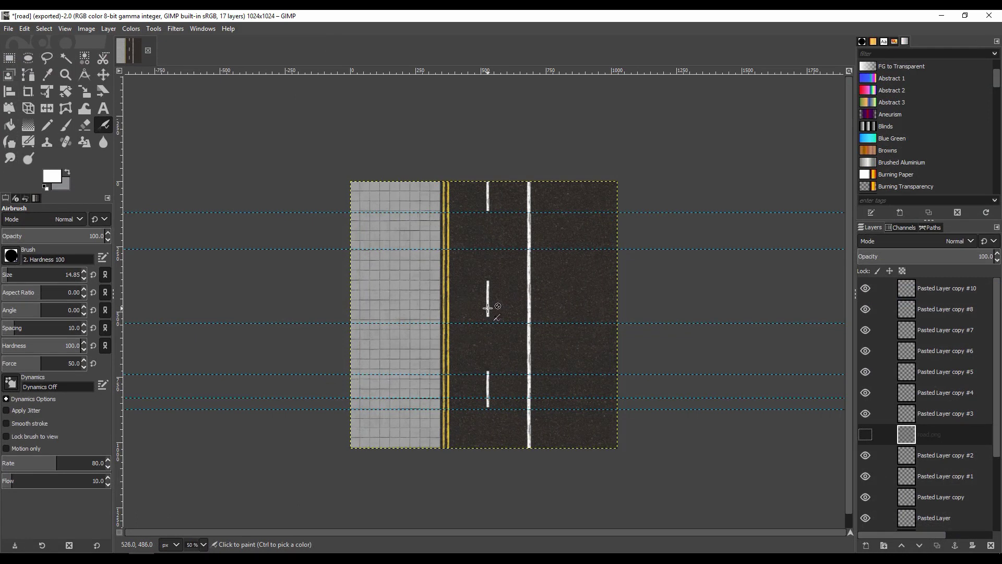
In GIMP, move the Pasted Layer copy #4 dash onto the right lane
left_click(940, 392)
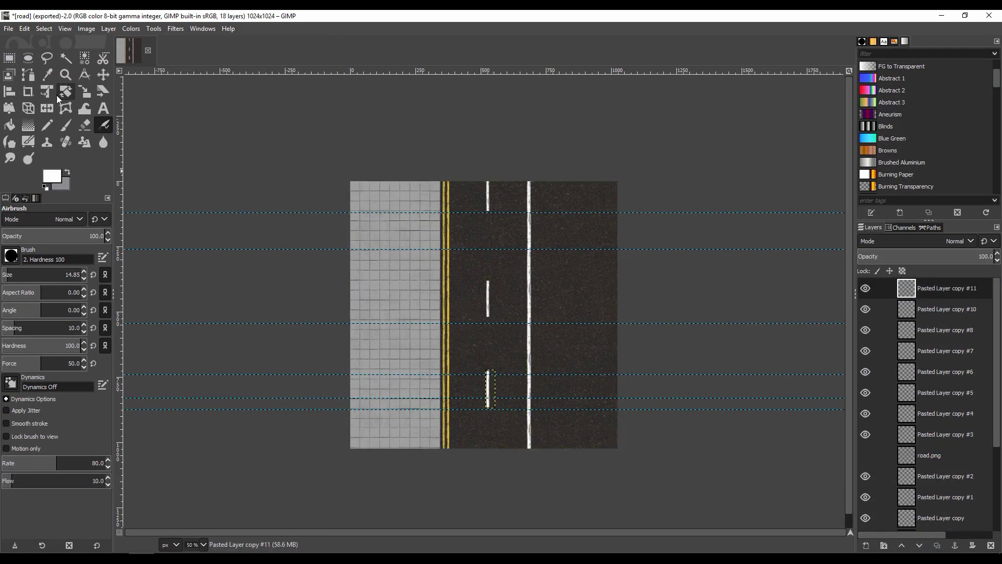
key("m")
left_click_drag(488, 390, 580, 399)
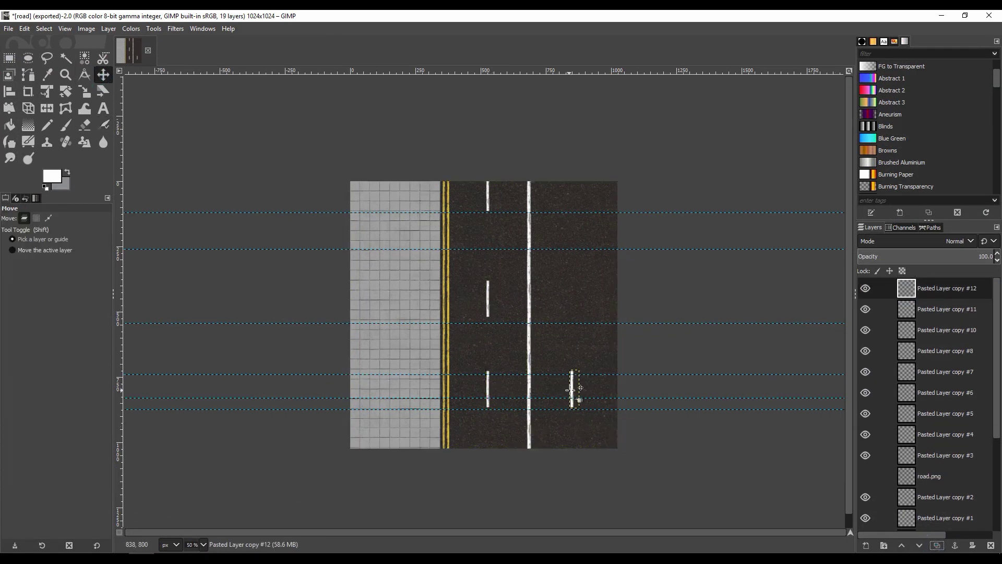
left_click(8, 28)
Export the texture over road.png, replacing it, and view the updated lanes
left_click(45, 195)
left_click(633, 512)
left_click(492, 383)
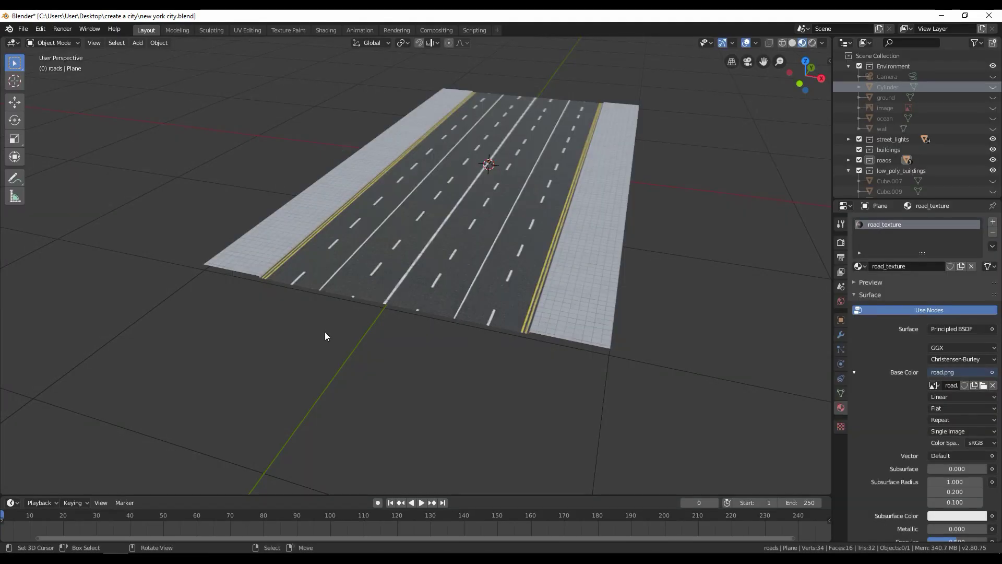
middle_click_drag(324, 335, 934, 291)
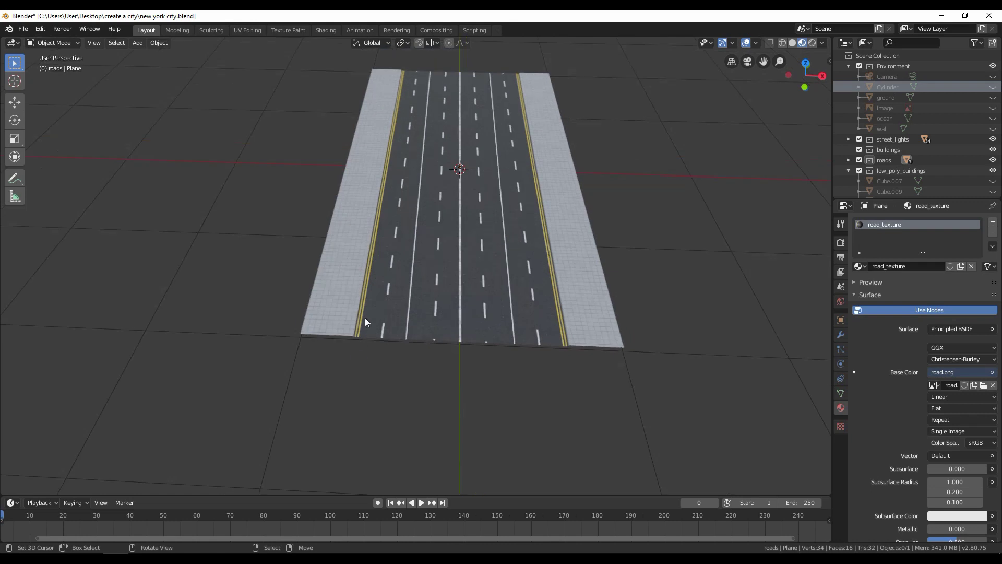
Add an Array modifier with count 2 and Relative Offset Y = 1 to the road
left_click(841, 334)
left_click(944, 446)
double_click(960, 468)
type("1")
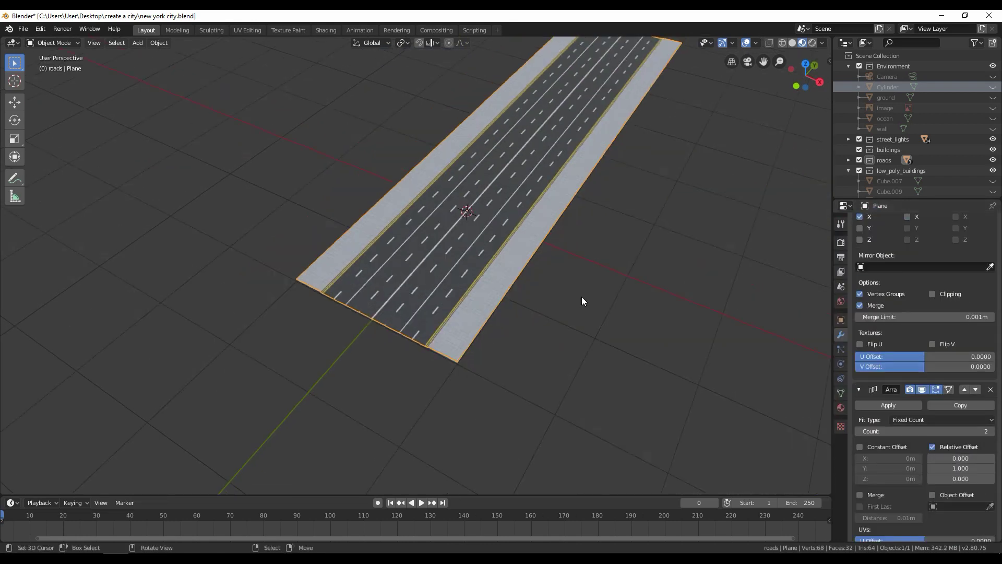
scroll(590, 290, "up", 3)
scroll(590, 297, "down", 4)
middle_click_drag(583, 309, 537, 259)
scroll(537, 258, "up", 5)
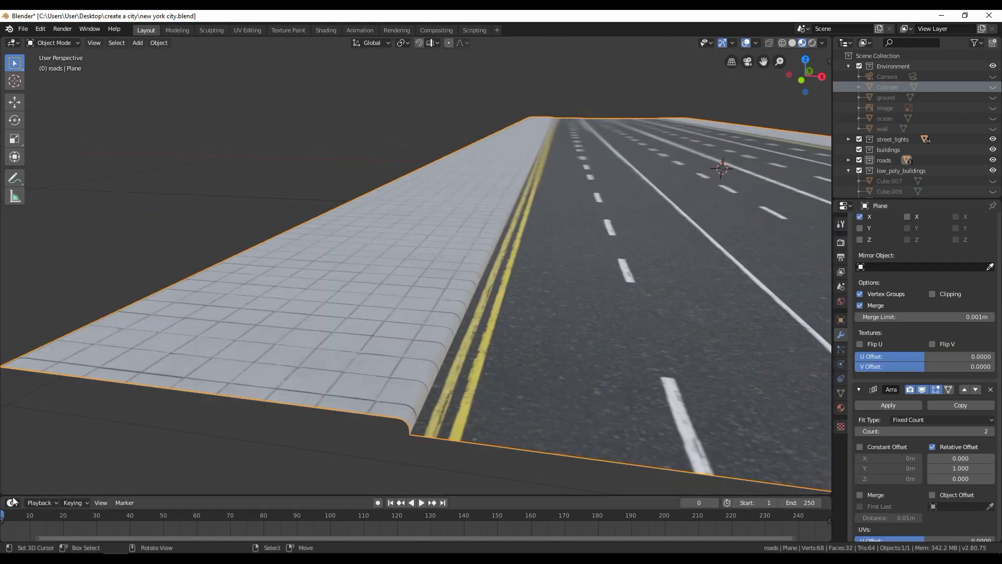
Split a Shader Editor below the 3D view showing the road material, and add a Noise Texture
left_click_drag(3, 493, 21, 308)
left_click(10, 260)
left_click(130, 309)
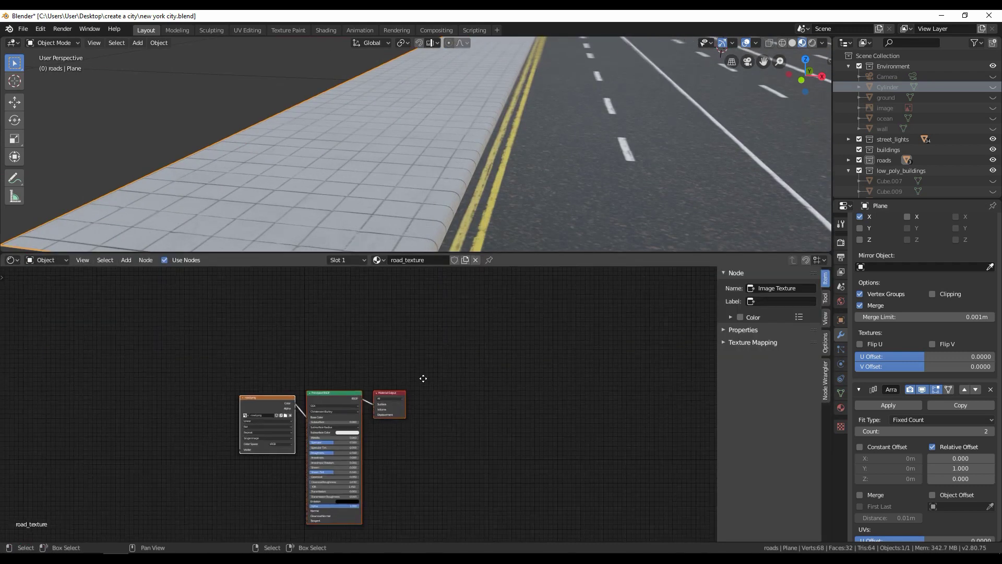
left_click_drag(386, 292, 230, 313)
left_click(229, 313)
key("shift+a")
left_click(41, 462)
Add a Bump node fed by the noise and connect it to the material normal
key("shift+a")
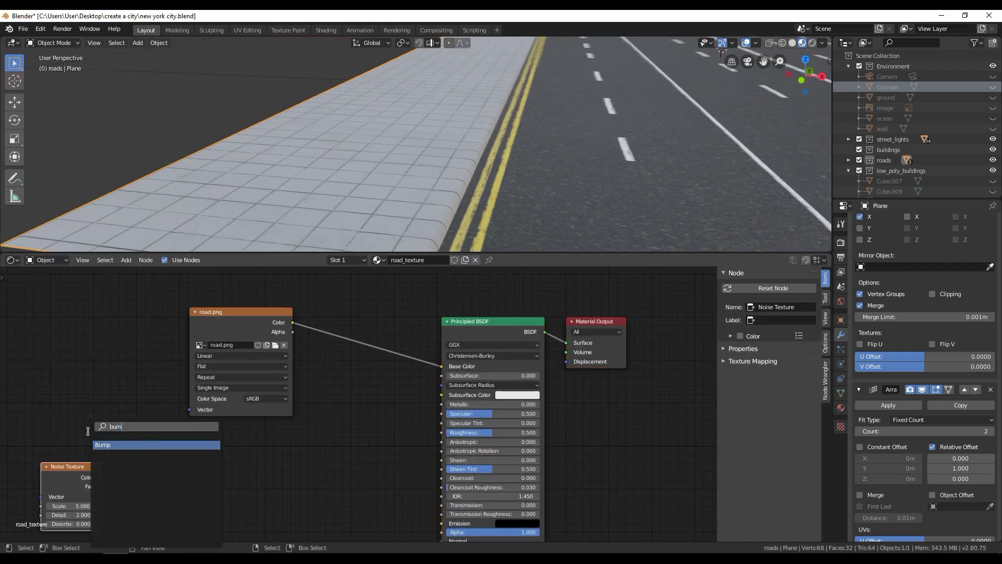
left_click(276, 373)
left_click_drag(275, 374, 445, 400)
left_click_drag(105, 346, 216, 415)
scroll(105, 341, "down", 2)
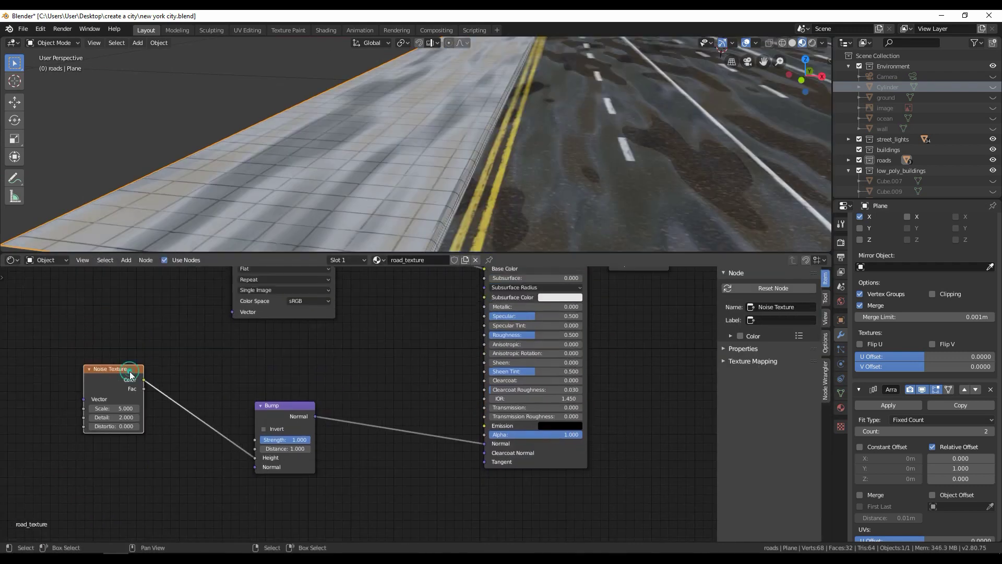
Replace the noise with road.png's colour as the Bump height input
key("x")
key("g")
left_click(66, 330)
left_click_drag(161, 315, 265, 460)
scroll(292, 396, "up", 4)
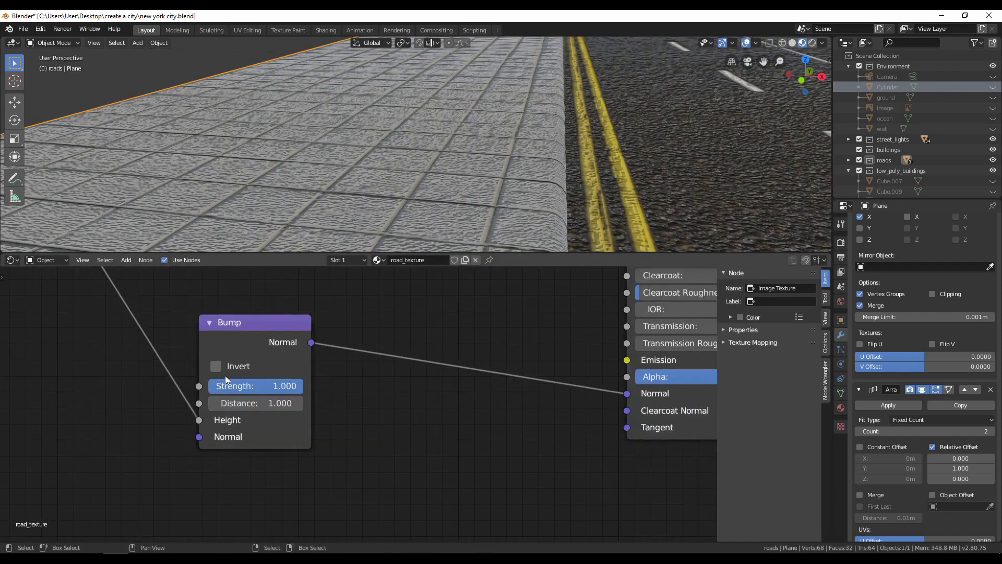
Set the Bump node to Invert with Strength 0.467 and Distance 0.4
left_click(215, 366)
left_click_drag(250, 385, 219, 386)
left_click(255, 323)
left_click_drag(255, 322, 293, 322)
left_click_drag(292, 387, 323, 387)
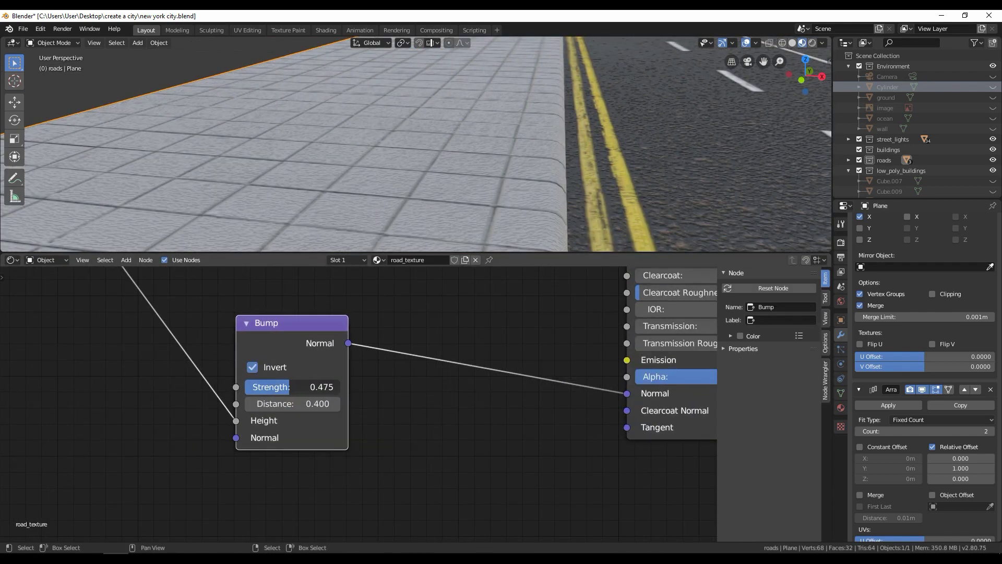
middle_click_drag(365, 209, 531, 155)
scroll(315, 374, "down", 3)
Feed a duplicated road.png through a ColorRamp into the material's Specular
middle_click_drag(308, 205, 334, 220)
key("shift+d")
left_click(408, 377)
left_click_drag(334, 339, 462, 357)
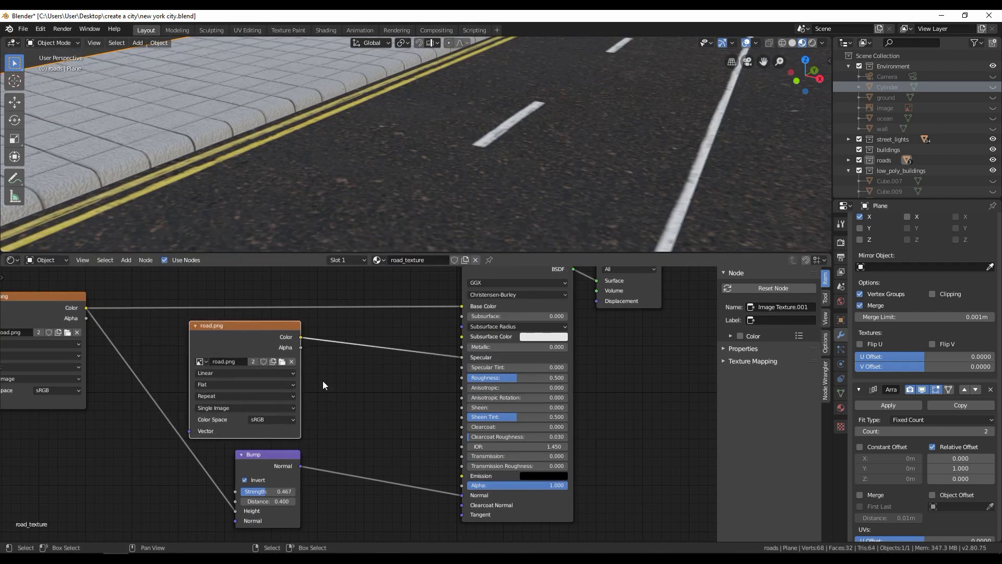
left_click(229, 327)
left_click_drag(225, 326, 220, 327)
key("Return")
left_click(294, 381)
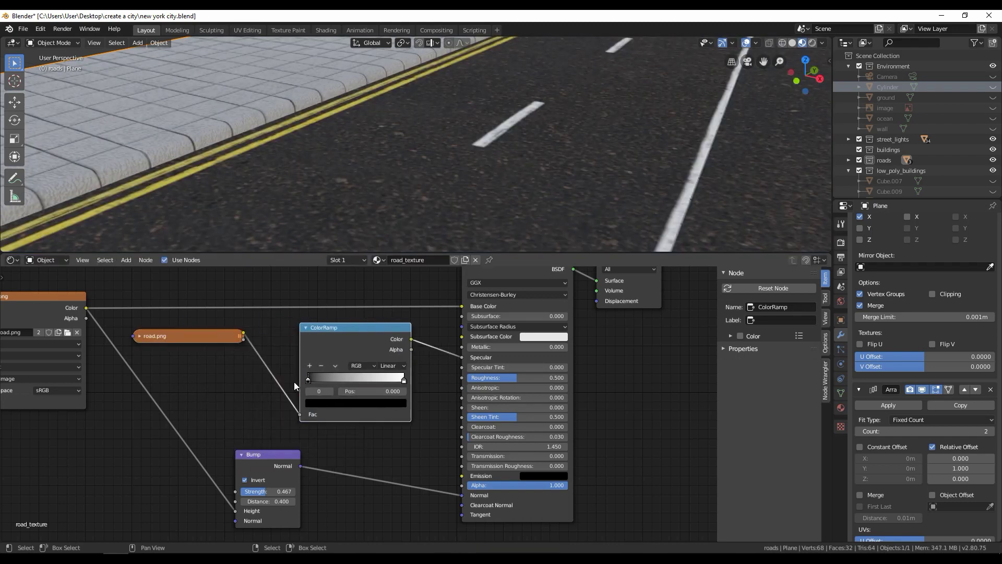
Maximize the 3D view and set the road's Array count to 5
scroll(303, 198, "down", 3)
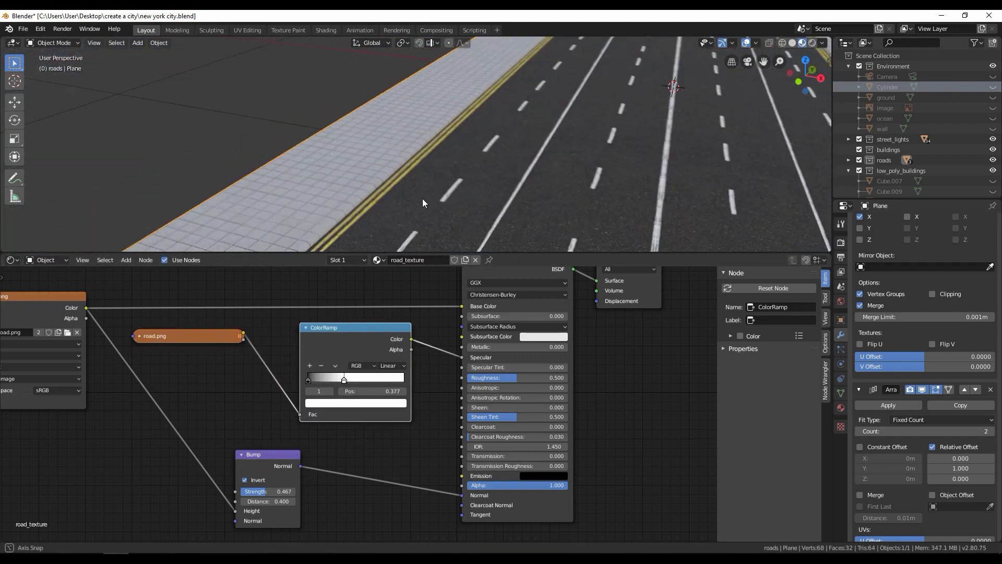
scroll(422, 199, "down", 5)
scroll(496, 162, "up", 3)
scroll(494, 155, "up", 4)
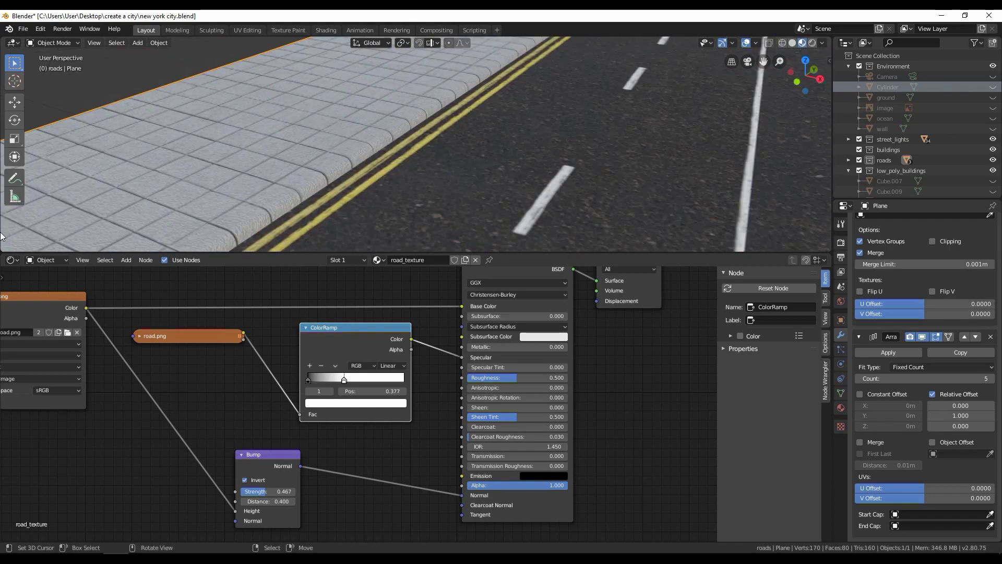
key("ctrl+space")
scroll(385, 340, "down", 2)
scroll(424, 309, "down", 2)
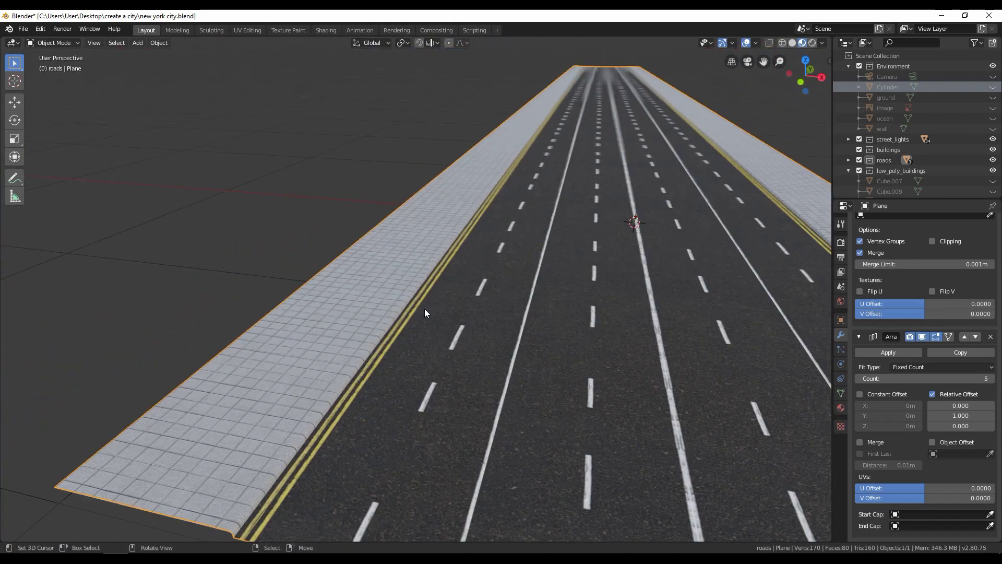
scroll(302, 405, "down", 3)
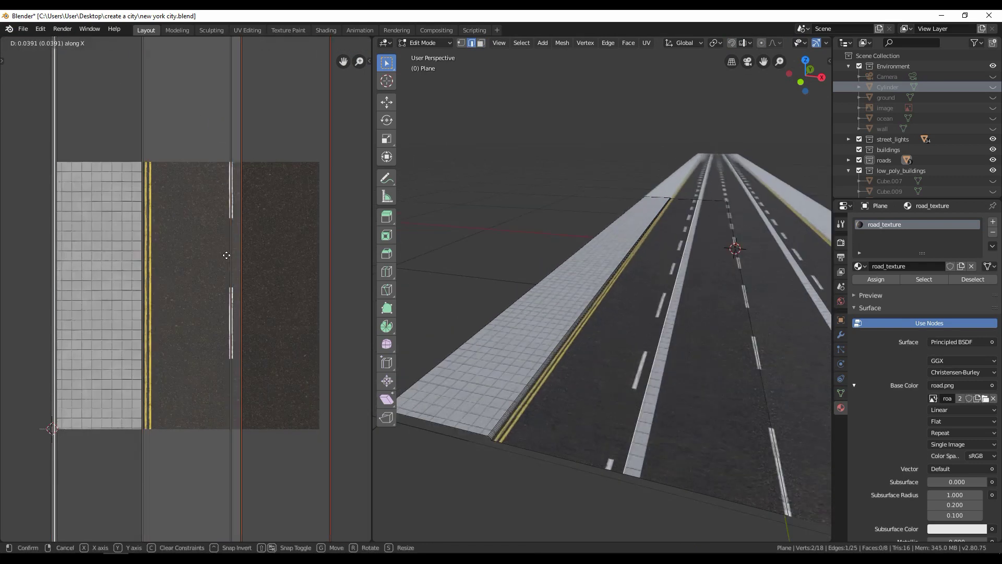
Move the road's UV edge right along X so each lane shows one dashed divider
mouse_move(599, 326)
middle_mouse_down()
mouse_move(650, 393)
mouse_move(565, 393)
mouse_move(687, 365)
middle_mouse_up()
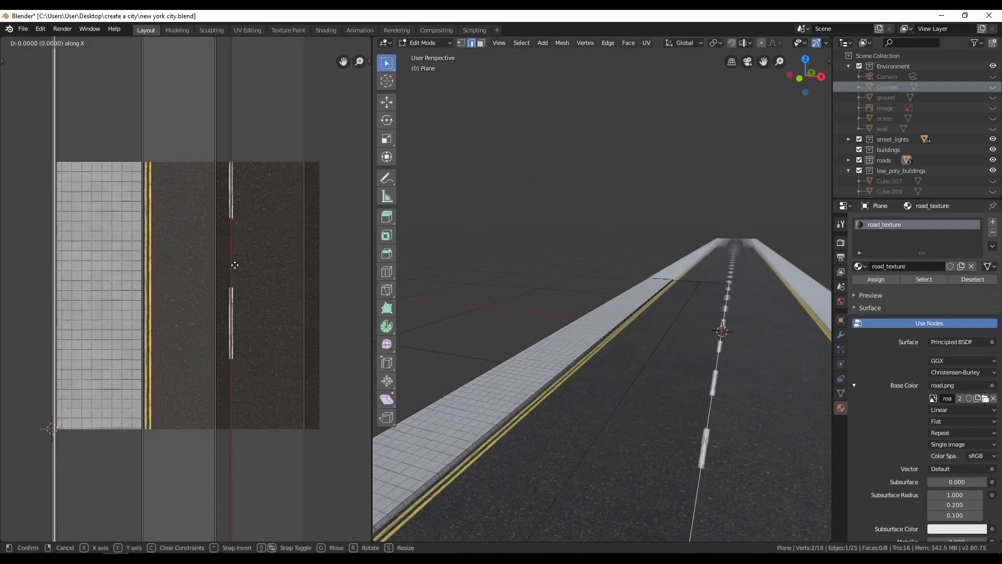
left_click(208, 291)
key("3")
left_click(557, 439)
key("2")
left_click(219, 180)
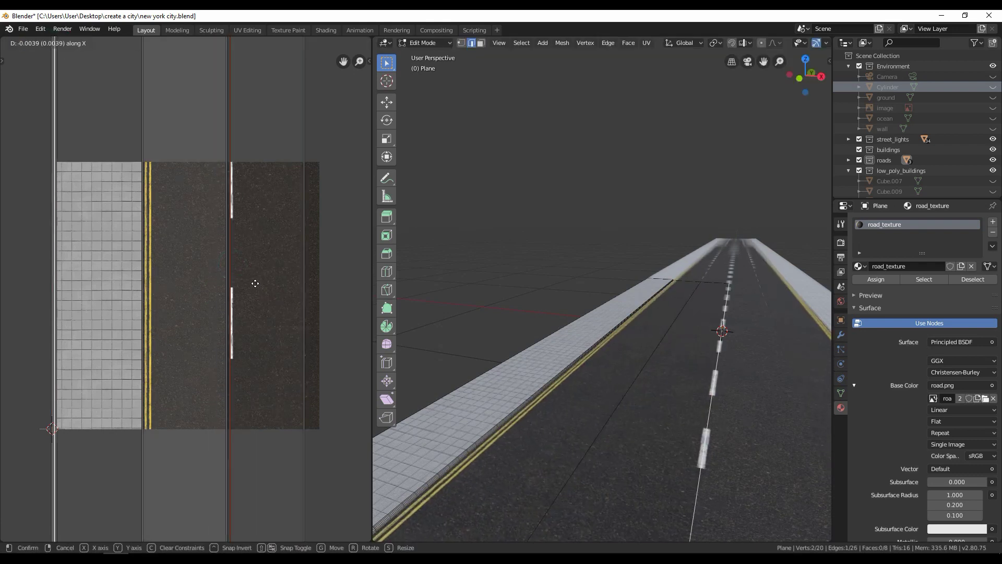
left_click(326, 297)
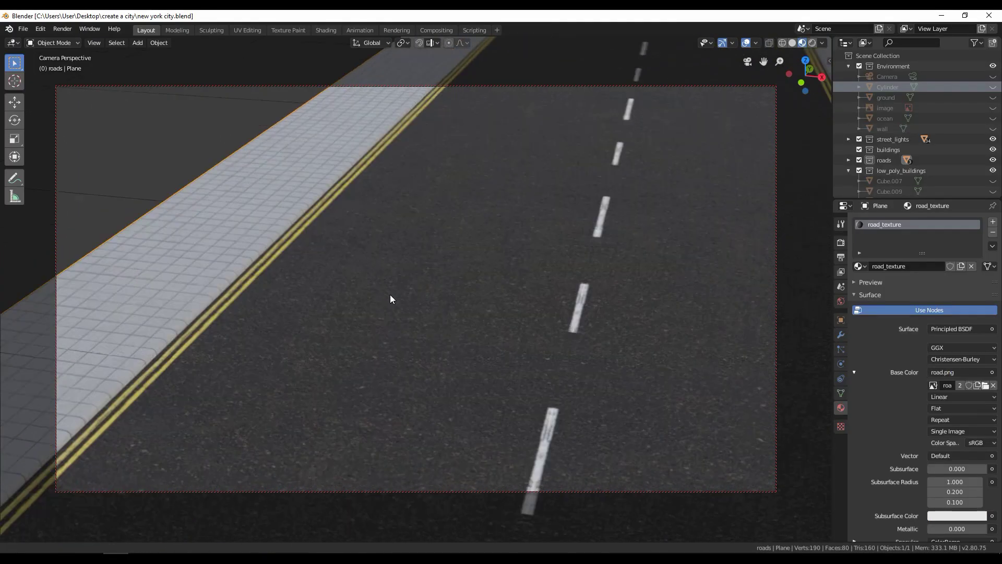
Reduce the road's Array modifier count back to 1
scroll(844, 333, "down", 5)
left_click(841, 335)
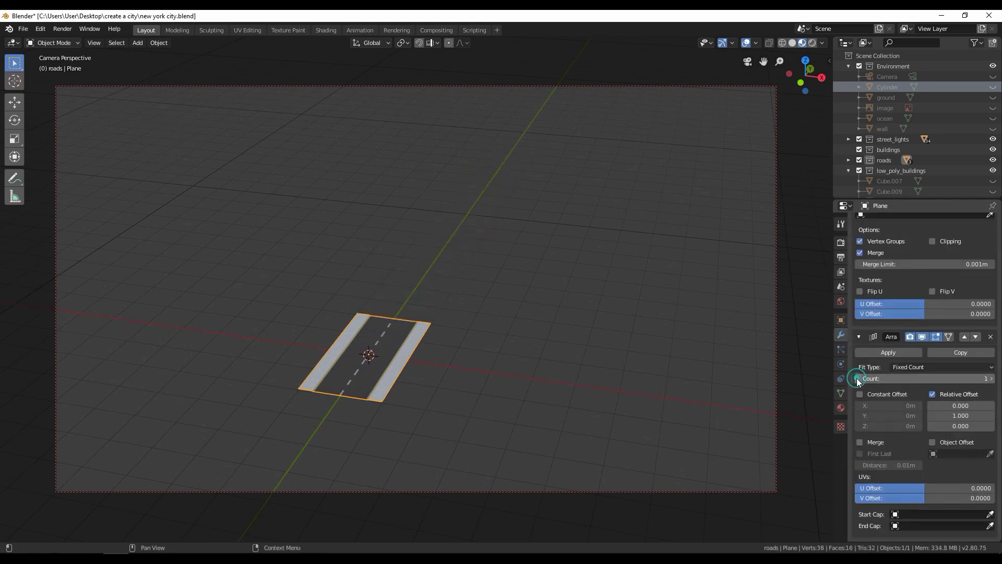
scroll(561, 313, "up", 5)
middle_click_drag(562, 314, 386, 272)
scroll(486, 290, "up", 3)
middle_click_drag(485, 290, 452, 292)
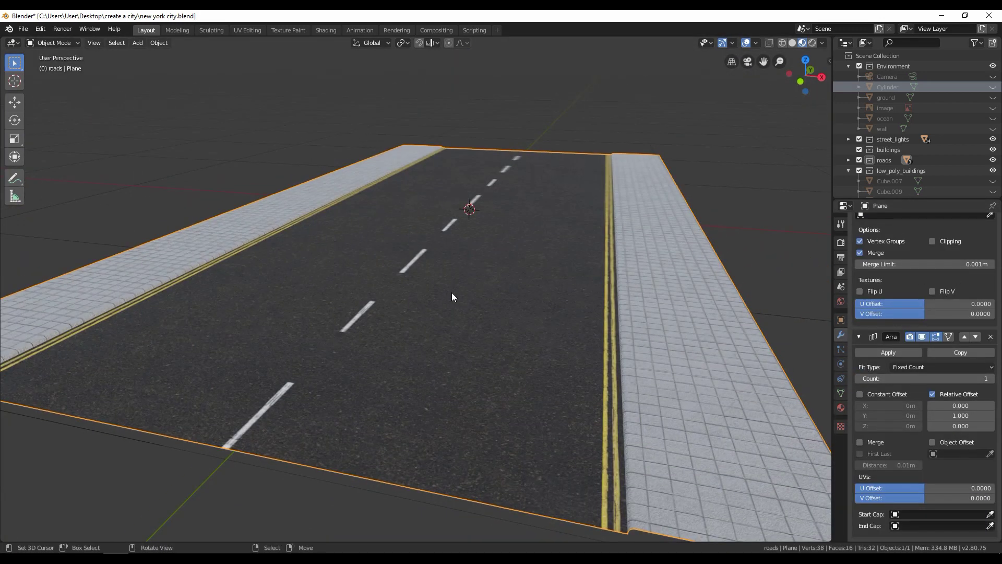
Duplicate the road as Plane.001 and move its origin to a snapped vertex
key("KP_7")
scroll(459, 313, "up", 4)
key("shift+d")
key("Tab")
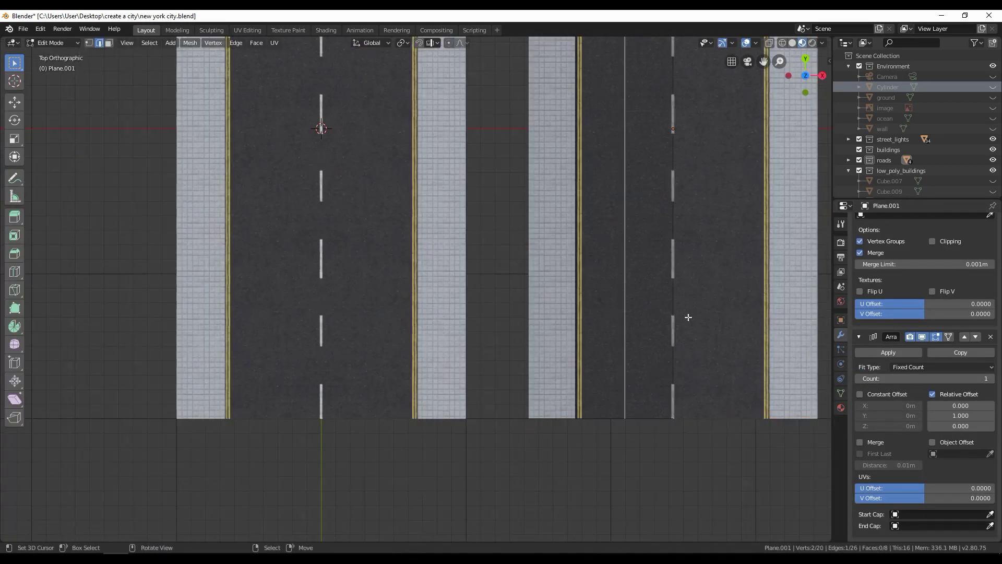
scroll(491, 369, "up", 3)
key("shift+s")
key("Tab")
key("ctrl+alt+shift+c")
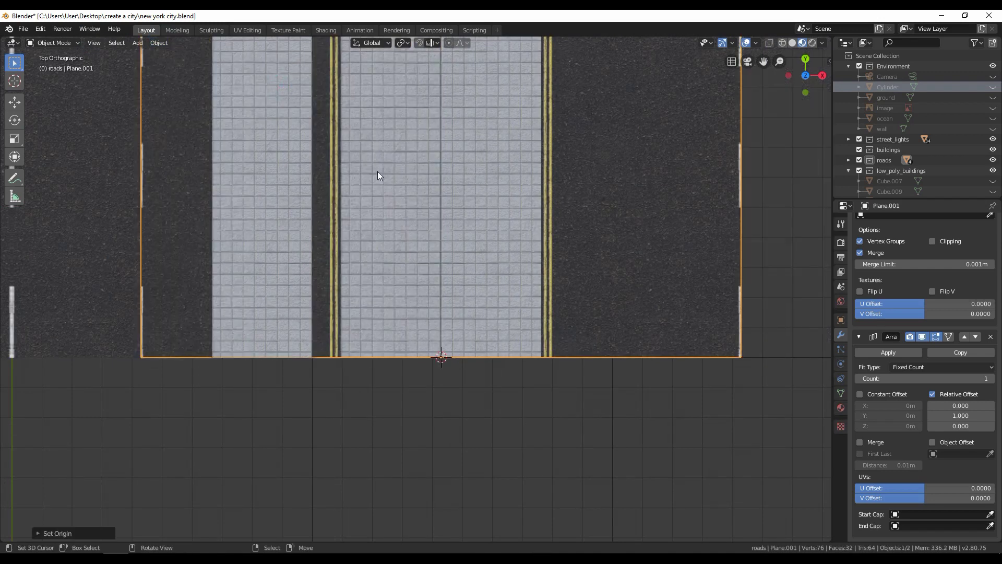
Delete Plane.001's Mirror modifier and enter its Edit Mode
scroll(965, 287, "up", 5)
left_click(889, 252)
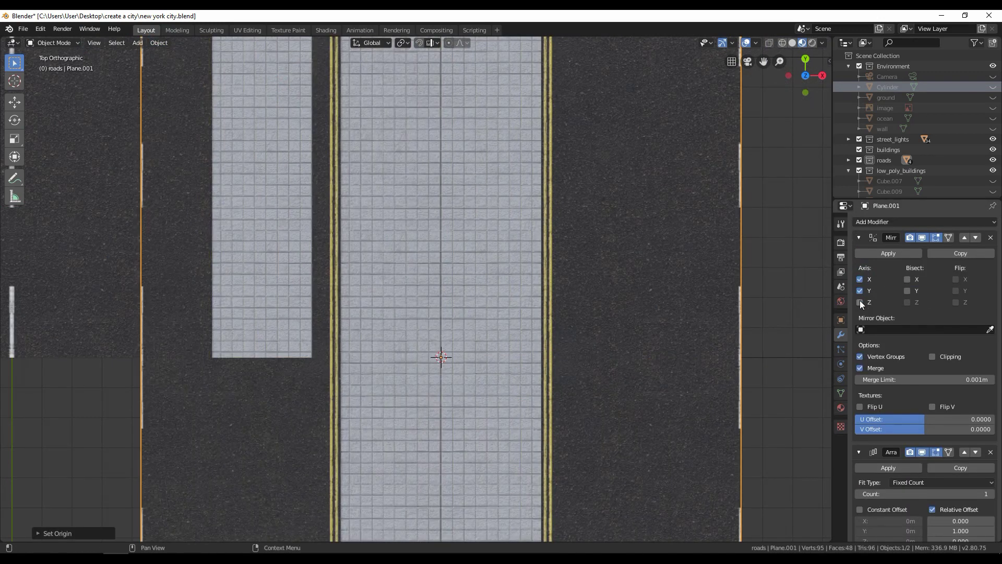
scroll(395, 215, "up", 3)
key("Tab")
Spin Plane.001's bottom edge into a curved quarter-circle corner
key("shift+z")
key("c")
left_click_drag(289, 298, 609, 324)
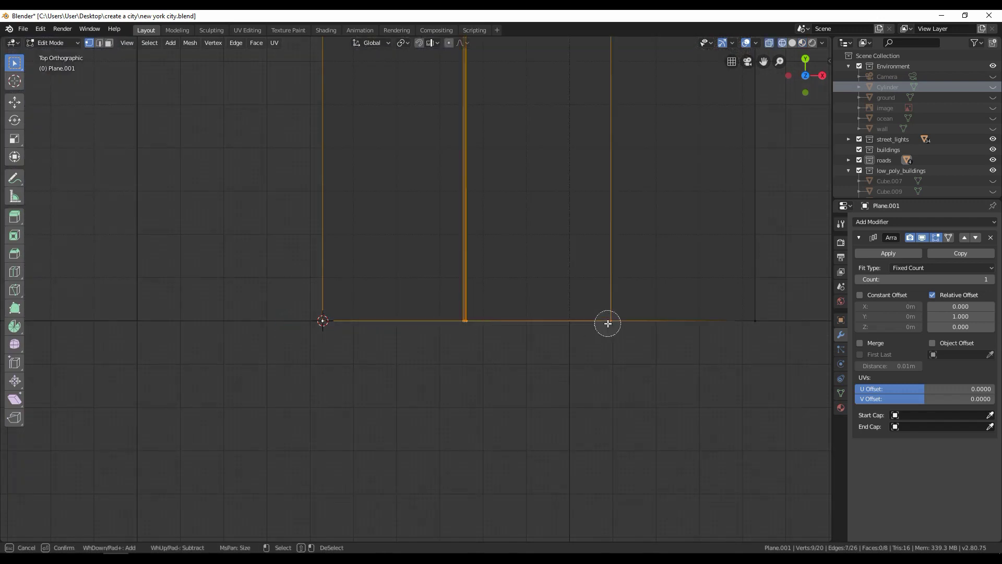
left_click(532, 293)
left_click(14, 326)
left_click_drag(366, 293, 293, 334)
Brush-select the curved wedge and outer ring faces of the corner
key("Tab")
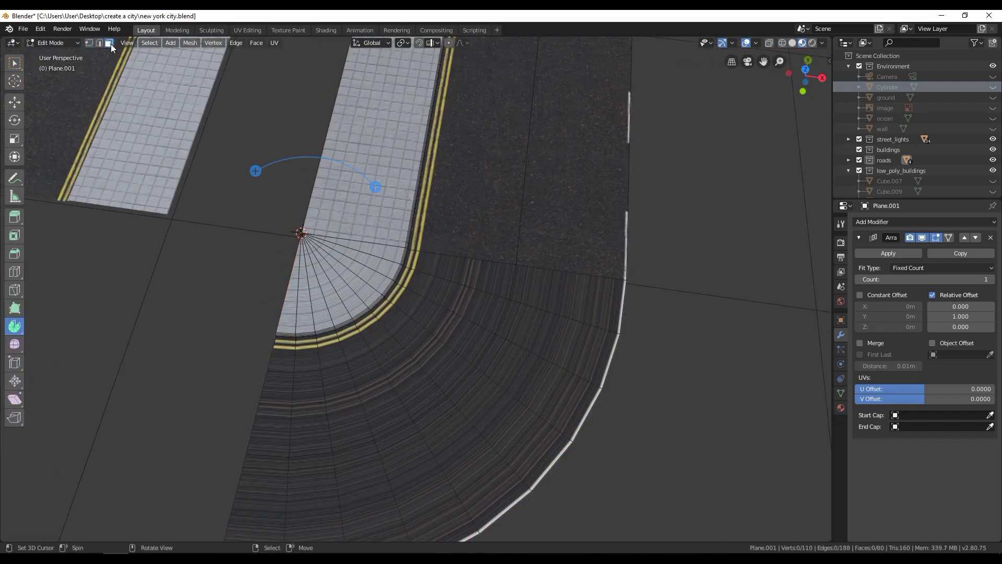
scroll(313, 261, "up", 2)
key("c")
mouse_move(469, 313)
left_mouse_down()
mouse_move(310, 325)
mouse_move(271, 292)
left_mouse_up()
key("Escape")
scroll(459, 331, "down", 2)
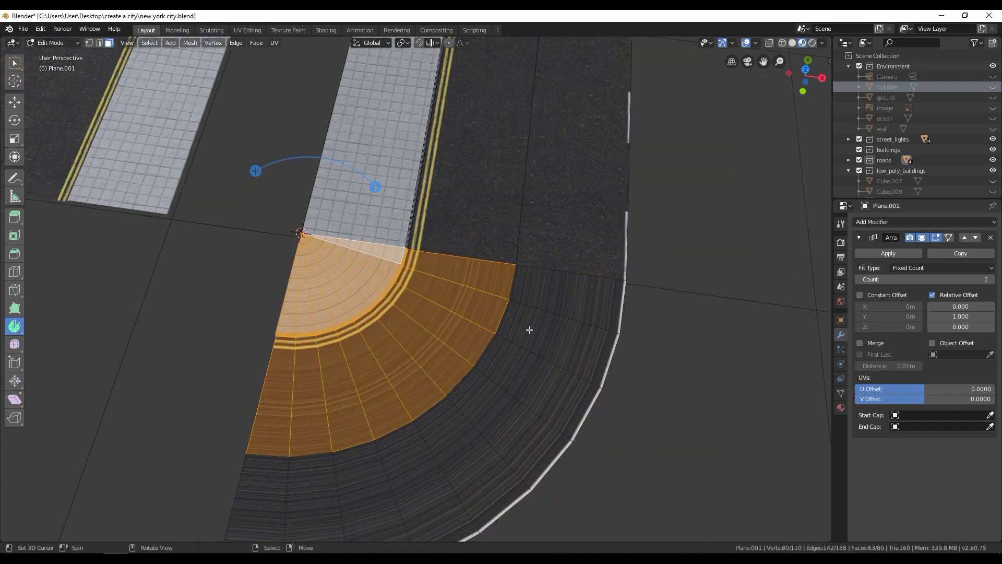
left_click(530, 329, "alt+shift")
middle_click_drag(530, 329, 359, 400)
In solid shading, select the straight road strip faces of Plane.001
key("shift+z")
key("w")
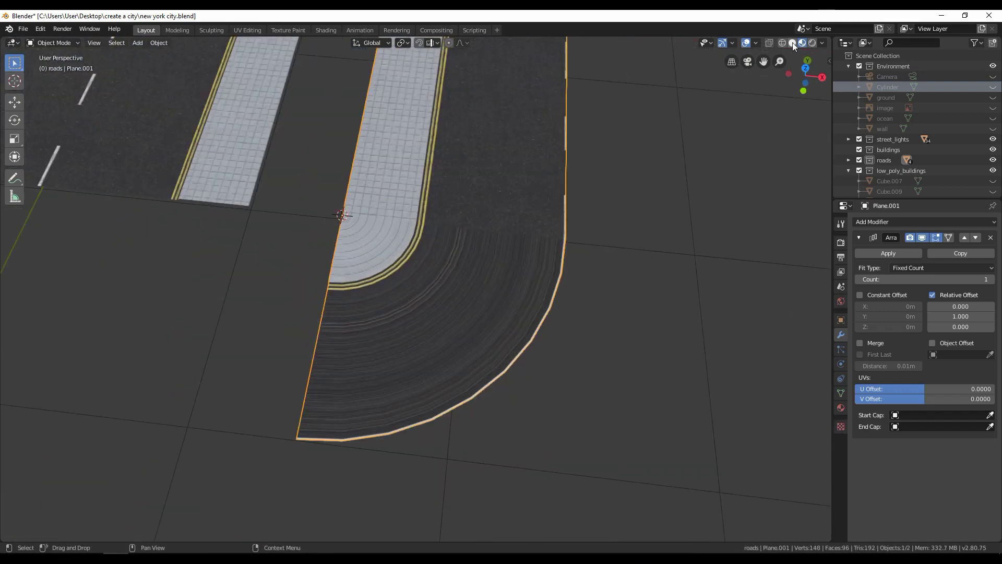
scroll(454, 287, "up", 3)
scroll(434, 230, "down", 3)
mouse_move(434, 230)
middle_mouse_down()
mouse_move(411, 148)
mouse_move(386, 271)
middle_mouse_up()
left_click(380, 269, "alt")
Delete the straight strip faces and turn on snapping
key("x")
key("Tab")
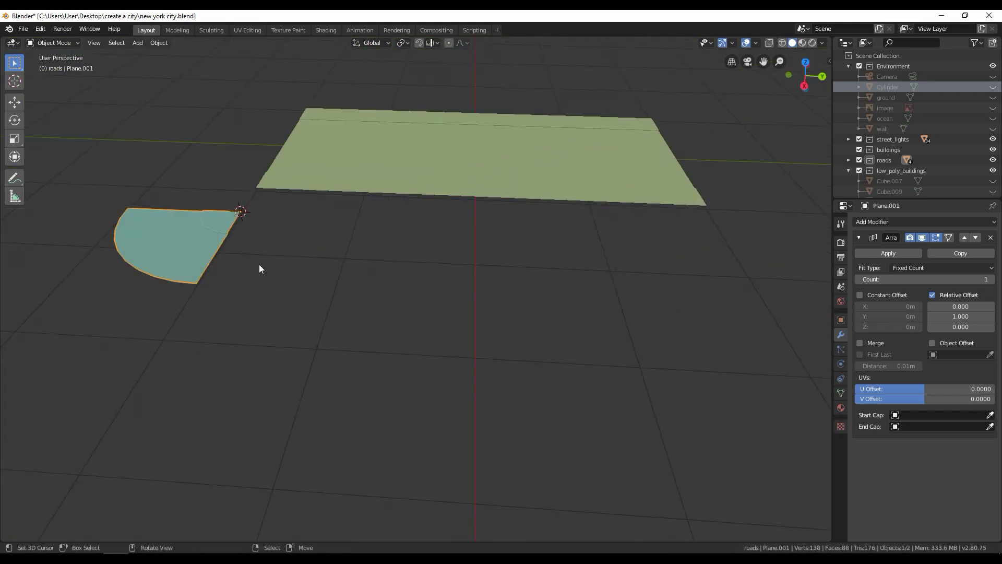
key("KP_7")
key("shift+Tab")
key("g")
Snap the quarter-circle piece flush against the end of the straight road
mouse_move(507, 387)
middle_mouse_down()
mouse_move(362, 336)
mouse_move(147, 330)
middle_mouse_up()
key("g")
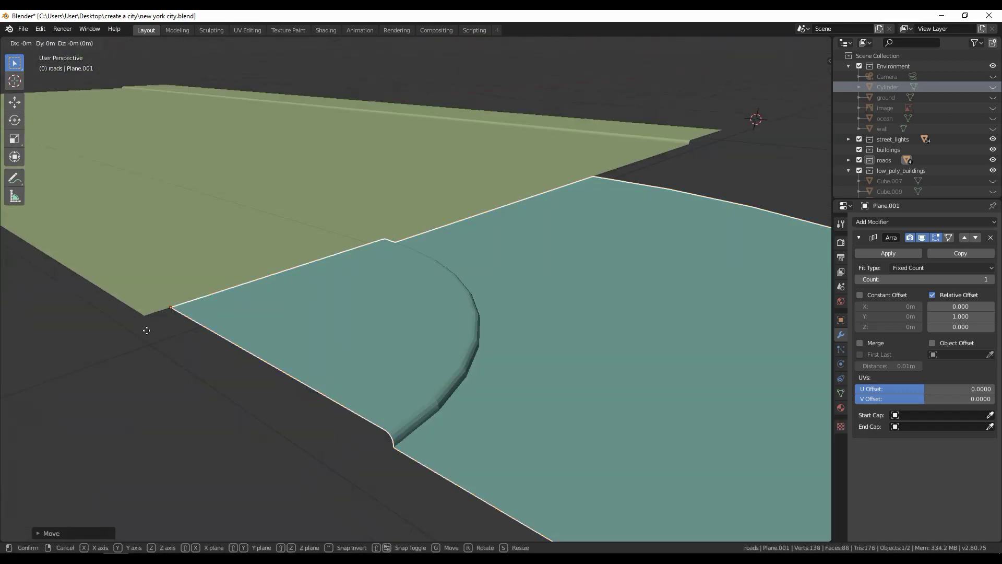
key("KP_7")
key("g")
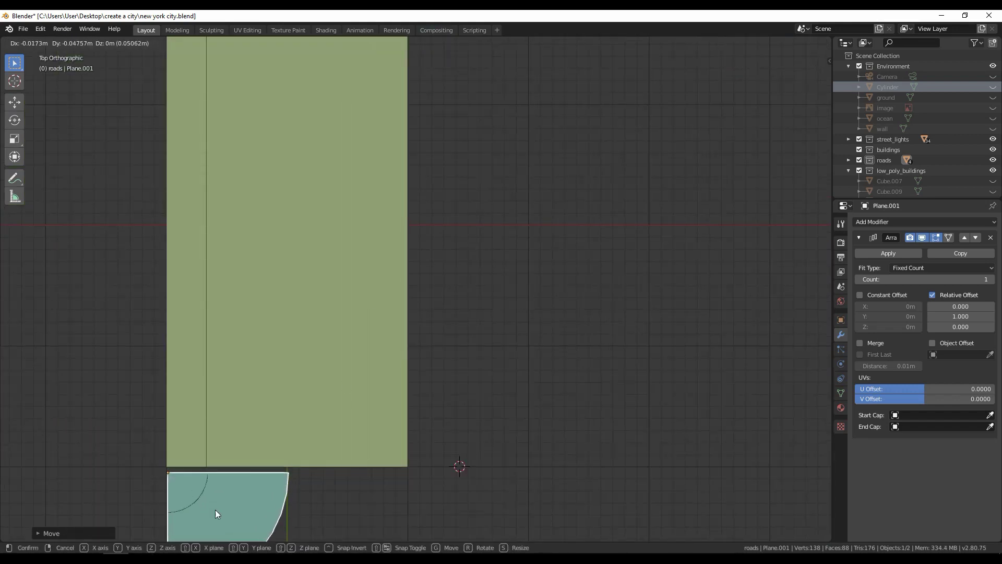
left_click(193, 485)
mouse_move(194, 486)
middle_mouse_down()
mouse_move(337, 359)
mouse_move(336, 341)
middle_mouse_up()
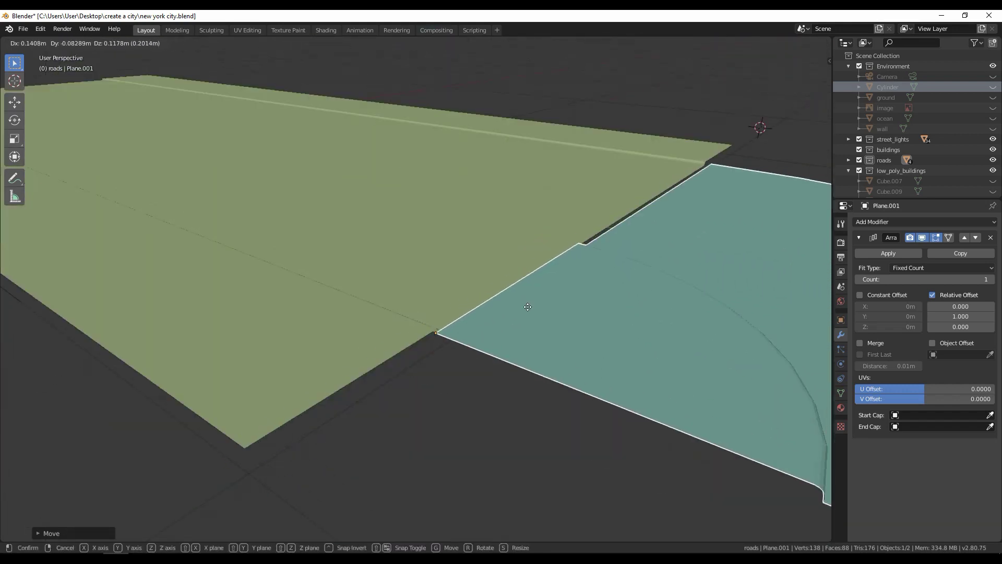
key("KP_7")
scroll(337, 345, "up", 8)
Check the snapping settings and inspect the joint between both road pieces
key("Tab")
left_click(437, 43)
mouse_move(334, 292)
middle_mouse_down()
mouse_move(298, 359)
mouse_move(314, 192)
mouse_move(577, 191)
middle_mouse_up()
key("Tab")
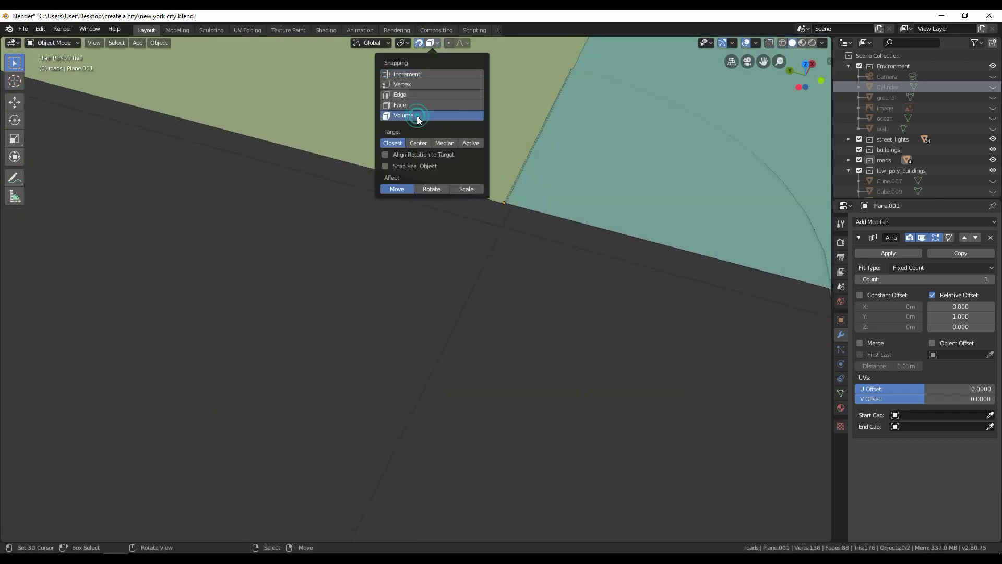
key("KP_7")
left_click(316, 430)
mouse_move(315, 429)
middle_mouse_down()
mouse_move(462, 359)
mouse_move(344, 152)
mouse_move(371, 319)
middle_mouse_up()
Put the 3D cursor on the shared corner vertex and set Plane.001's origin there
key("Tab")
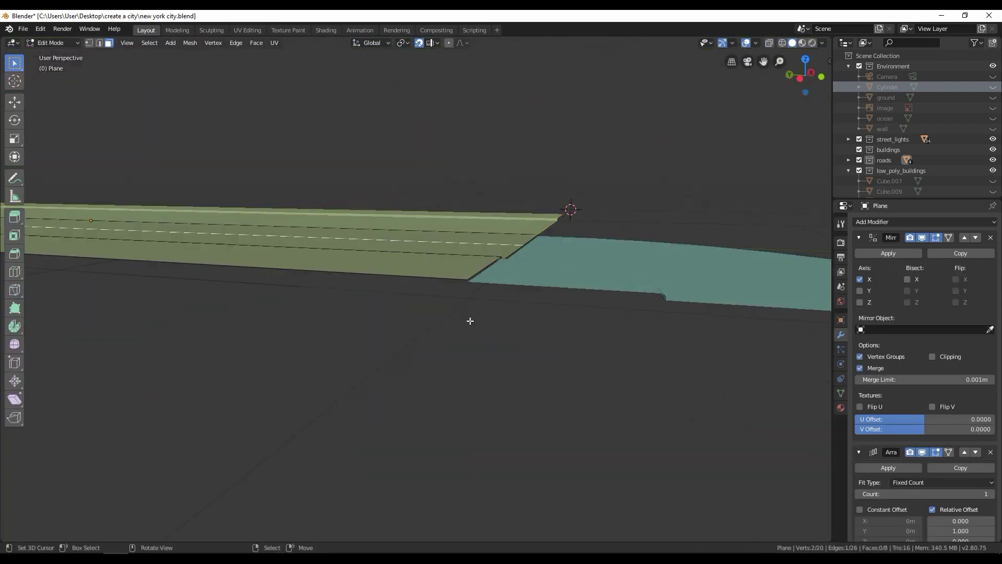
key("Tab")
left_click(504, 273)
mouse_move(462, 318)
middle_mouse_down()
mouse_move(528, 307)
mouse_move(398, 454)
middle_mouse_up()
key("Tab")
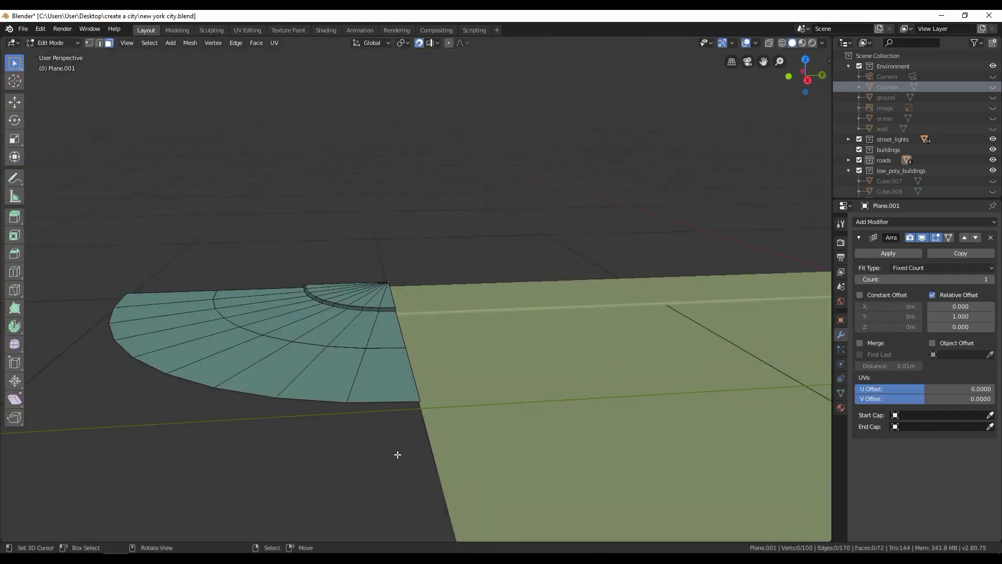
left_click(469, 488)
key("Tab")
right_click(393, 52)
left_click(444, 78)
key("KP_7")
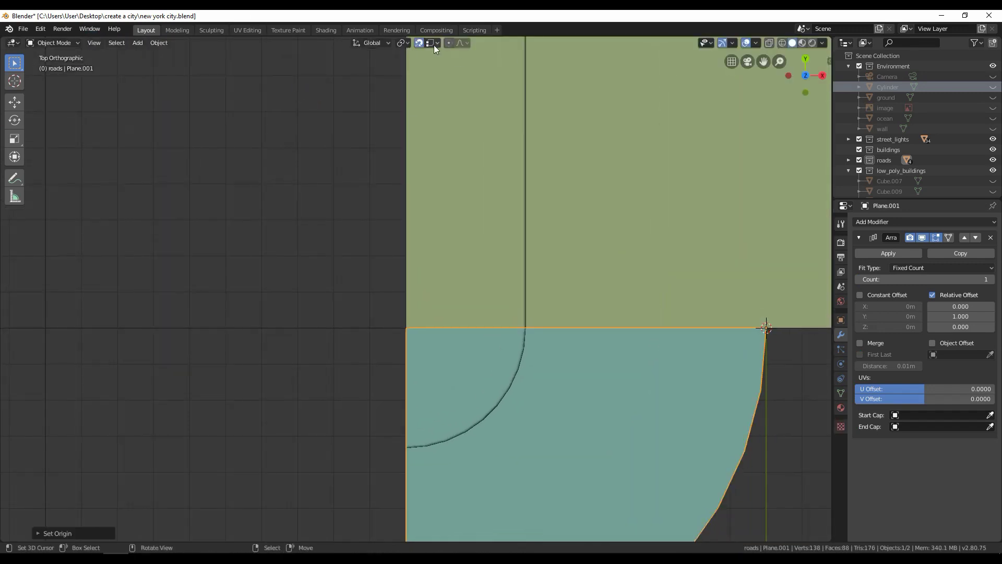
Duplicate the corner piece with a new snapping target and place the copy
key("g")
left_click(437, 43)
left_click(402, 79)
left_click(696, 337)
mouse_move(697, 337)
middle_mouse_down()
mouse_move(602, 387)
mouse_move(508, 371)
mouse_move(627, 414)
middle_mouse_up()
Rotate the corner copy 180° about Z and set it beside the first corner
key("shift+d")
type("rz180")
key("Return")
key("g")
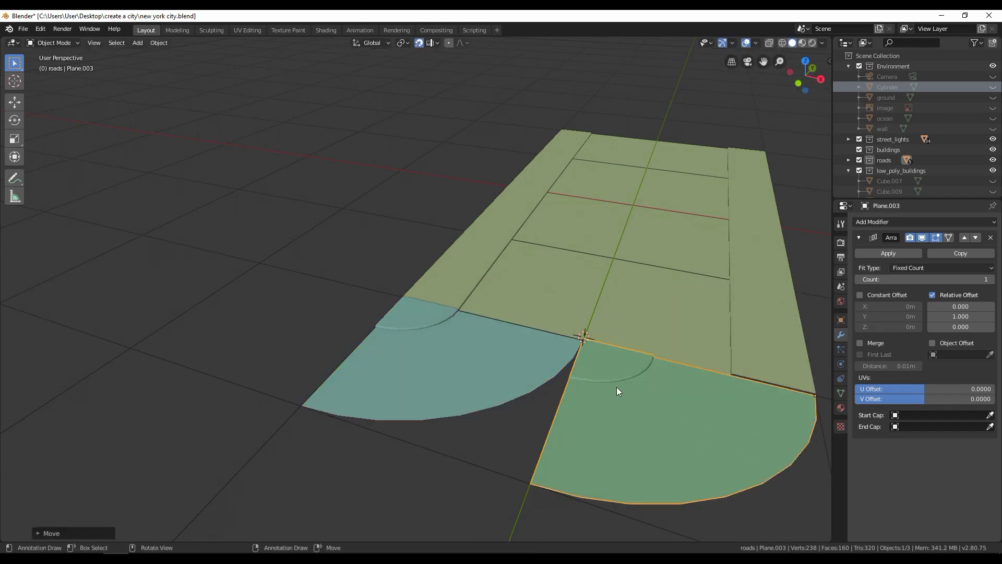
key("g")
scroll(751, 357, "down", 2)
left_click(751, 357)
key("r")
key("g")
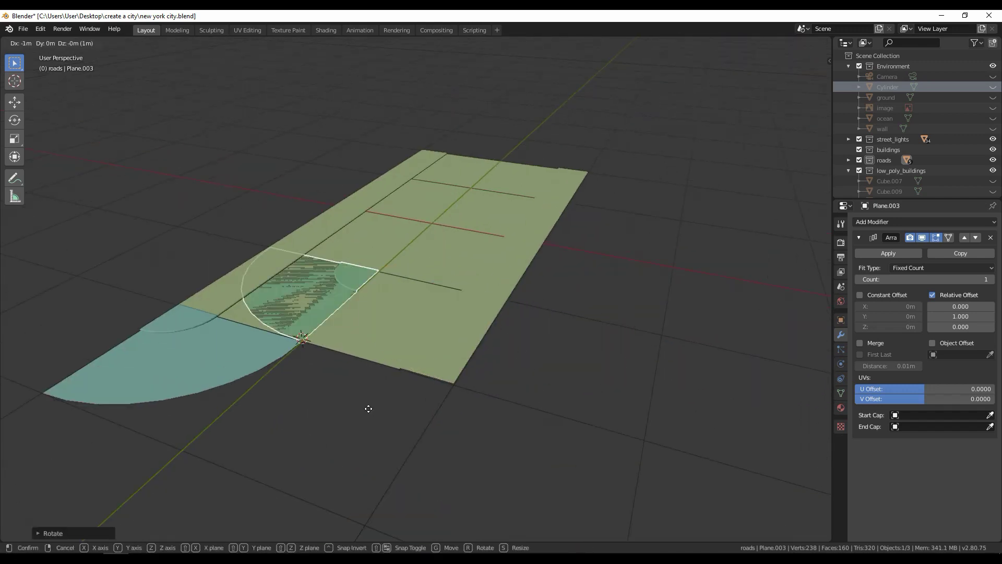
left_click(473, 400)
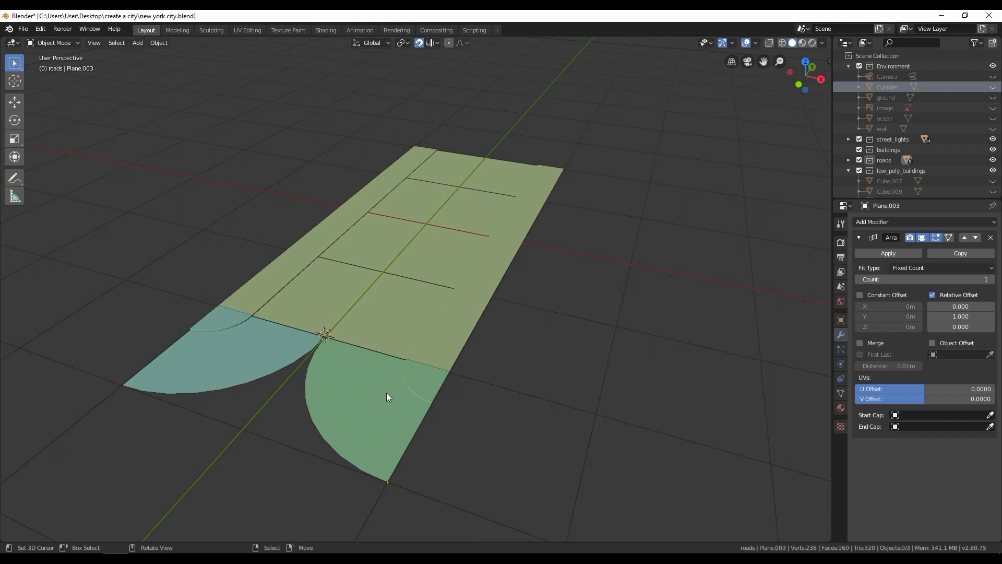
Duplicate the straight road plane to place a copy sideways
left_click(390, 390)
key("KP_7")
key("shift+d")
Place the road copy to the right and edit its mesh in a see-through top view
left_click(422, 302)
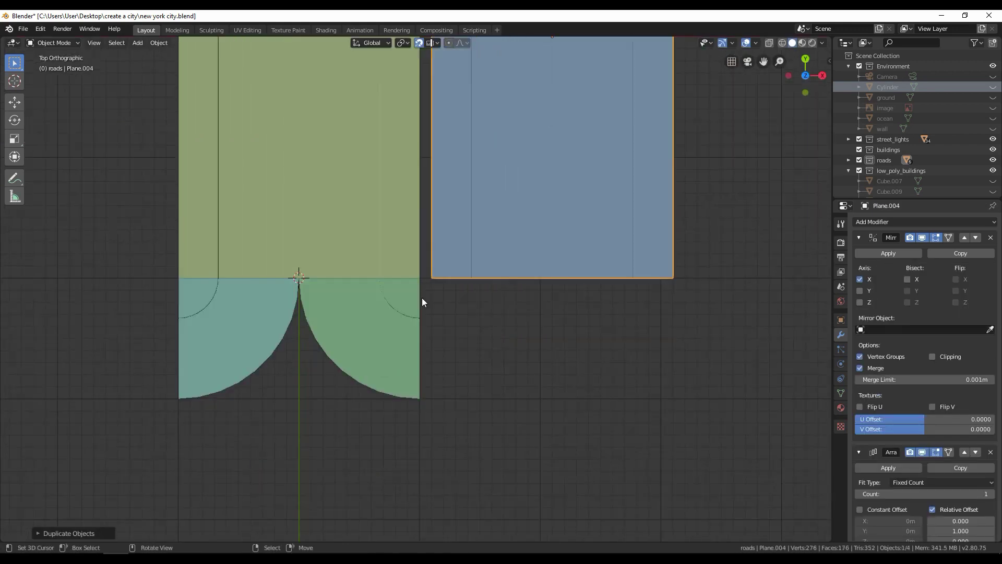
key("Tab")
scroll(622, 312, "up", 1)
mouse_move(622, 311)
middle_mouse_down("shift")
mouse_move(397, 365)
mouse_move(509, 189)
middle_mouse_up("shift")
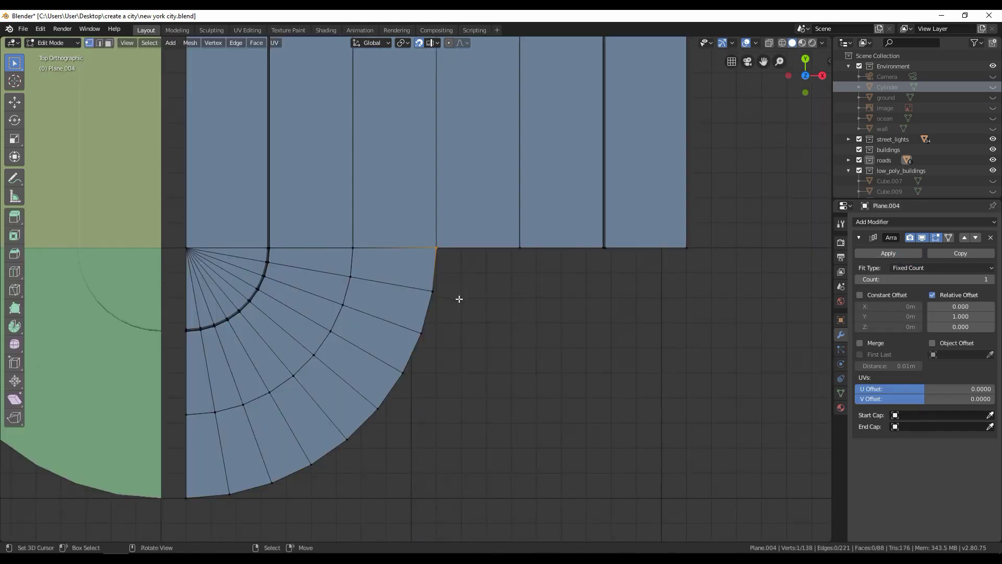
key("KP_7")
key("alt+z")
key("c")
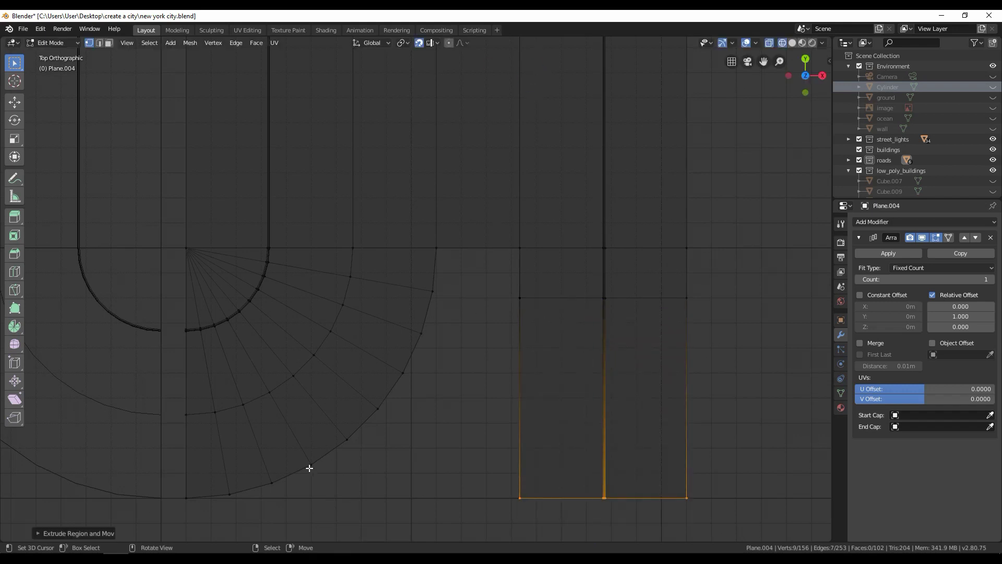
Join the chosen corner points with a new edge to close the rectangle around the curve
left_click(536, 401)
key("2")
left_click(518, 276)
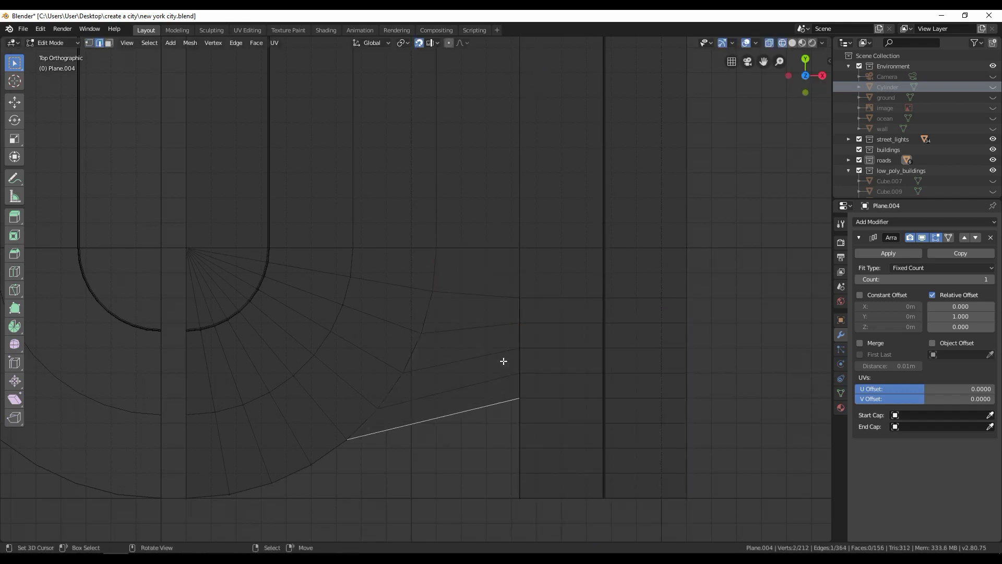
key("Tab")
key("alt+z")
mouse_move(535, 365)
middle_mouse_down()
mouse_move(543, 340)
mouse_move(375, 328)
mouse_move(425, 321)
middle_mouse_up()
left_click(426, 321)
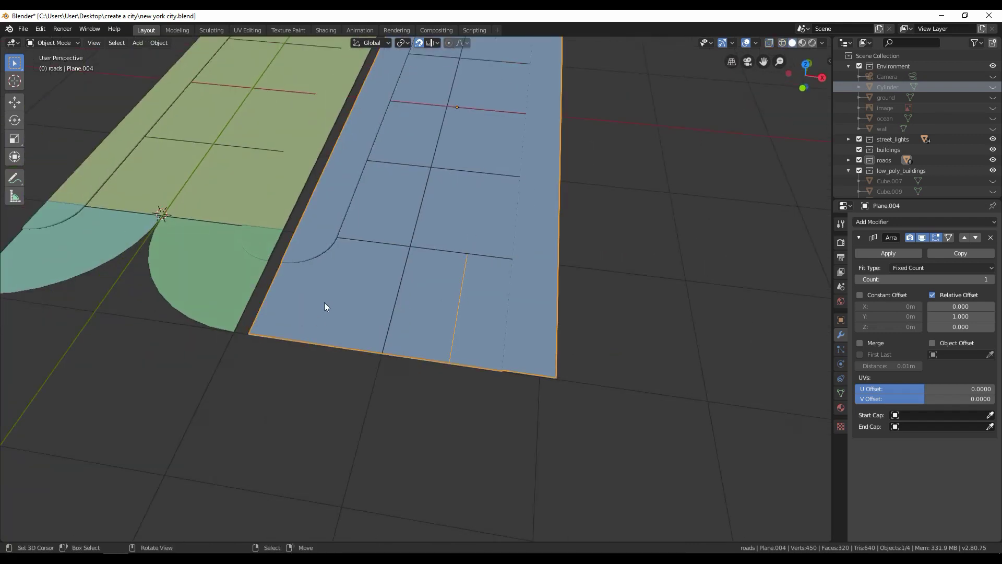
Extend the bottom edge of the road copy to fill the area beside the curb
key("KP_7")
key("Tab")
key("alt+z")
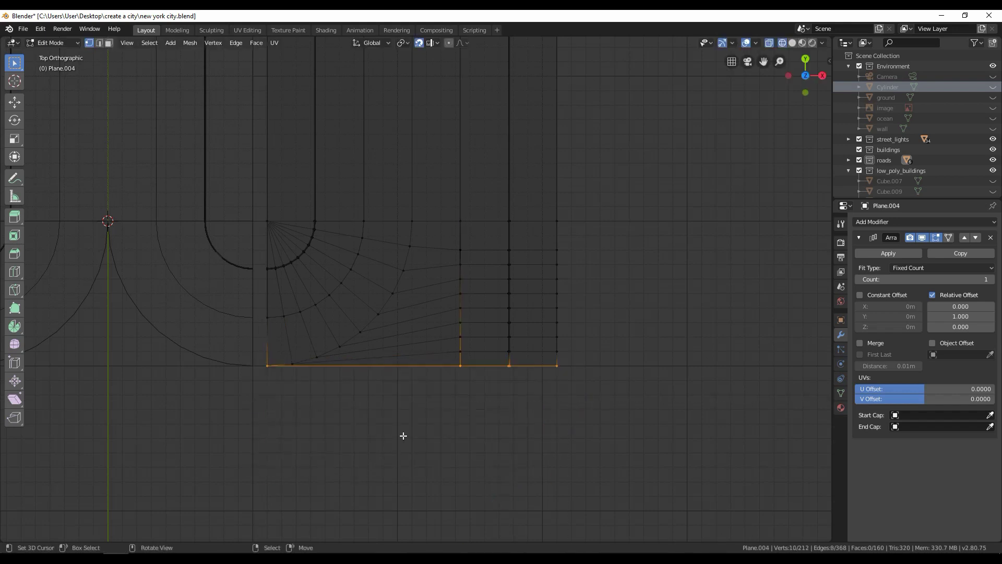
left_click(332, 444)
middle_click_drag(333, 444, 365, 365)
Select the filled faces, inspect the piece, then clear the selection and frame it
key("KP_7")
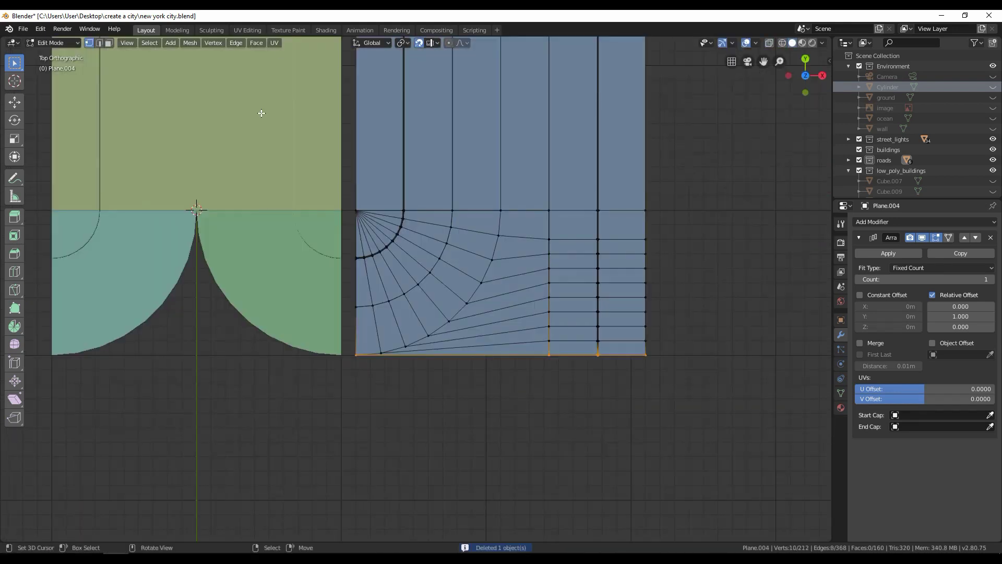
key("c")
left_click_drag(564, 381, 556, 284)
key("Escape")
mouse_move(556, 284)
middle_mouse_down()
mouse_move(582, 382)
mouse_move(497, 320)
middle_mouse_up()
key("alt+a")
key("KP_7")
key("Home")
Finish editing the copied road piece and select the teal corner piece
left_click(529, 265)
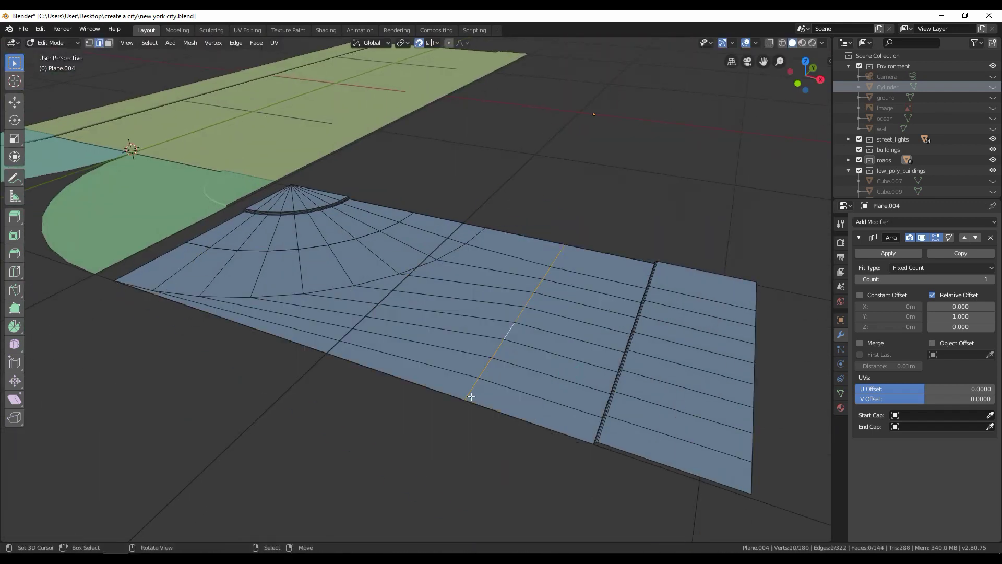
key("Tab")
scroll(363, 348, "down", 3)
mouse_move(363, 346)
middle_mouse_down()
mouse_move(403, 338)
mouse_move(273, 349)
middle_mouse_up()
left_click(272, 349)
Duplicate the teal and green corner pieces and slide the copies sideways
key("shift+d")
left_click(738, 257)
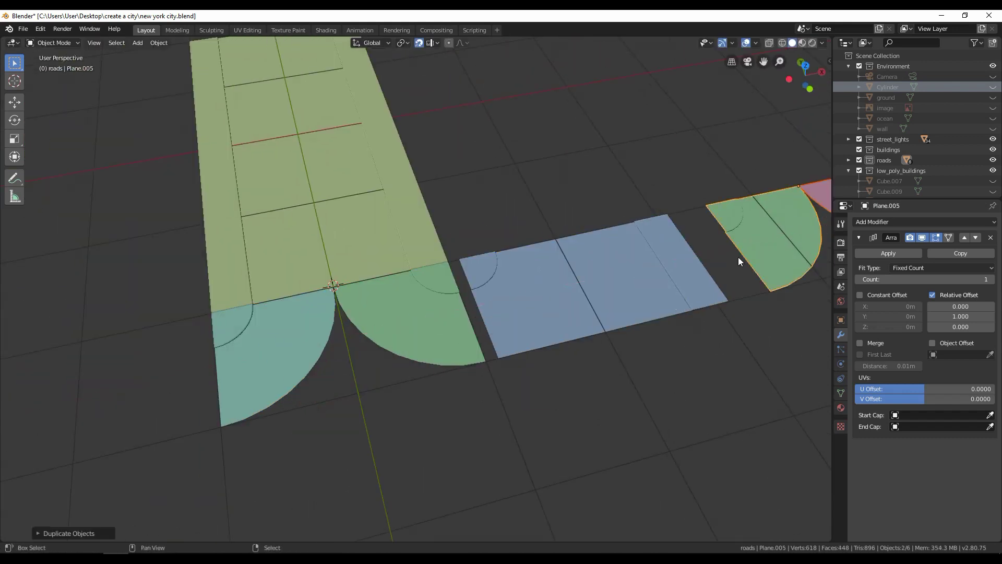
key("Tab")
key("KP_Decimal")
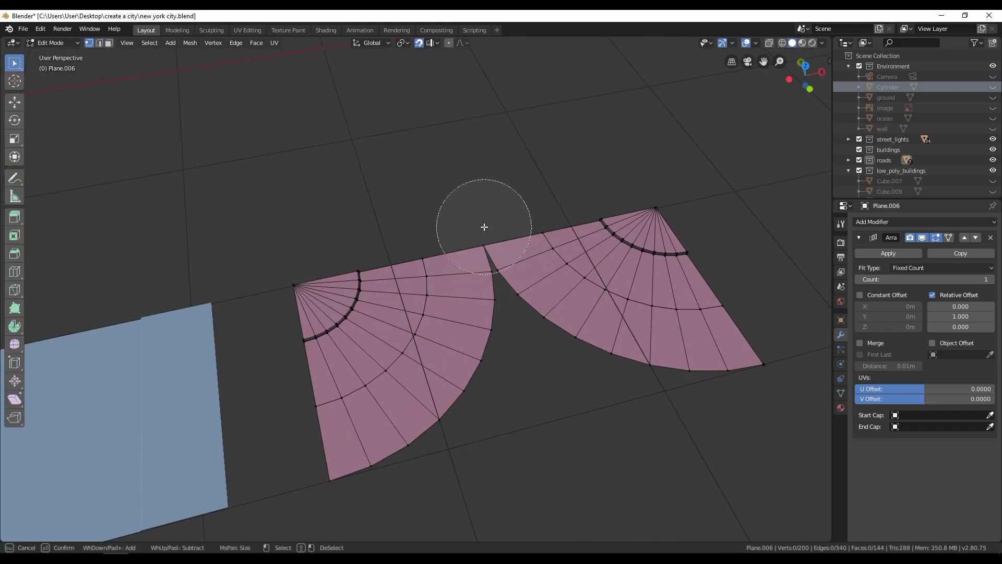
Merge the loose vertex onto its neighbour, then leave Edit Mode
left_click(484, 226)
key("Escape")
key("alt+z")
scroll(551, 204, "up", 4)
left_click_drag(573, 249, 604, 296)
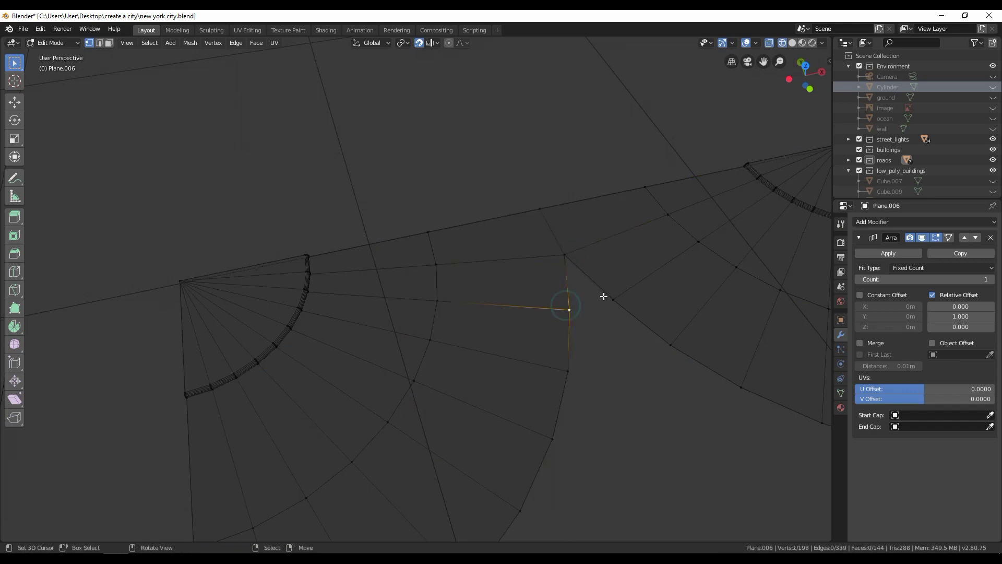
scroll(410, 369, "down", 3)
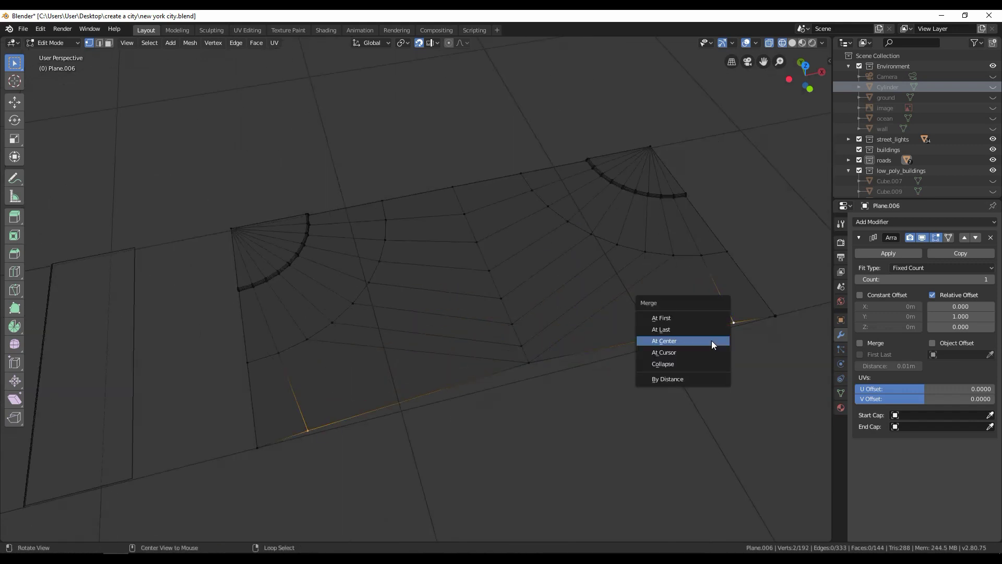
key("KP_7")
scroll(574, 355, "down", 3)
key("Tab")
key("alt+z")
mouse_move(598, 358)
middle_mouse_down()
mouse_move(522, 403)
mouse_move(568, 362)
mouse_move(497, 376)
mouse_move(501, 284)
middle_mouse_up()
Duplicate the straight road twice, placing copies above the blue and pink pieces
key("KP_7")
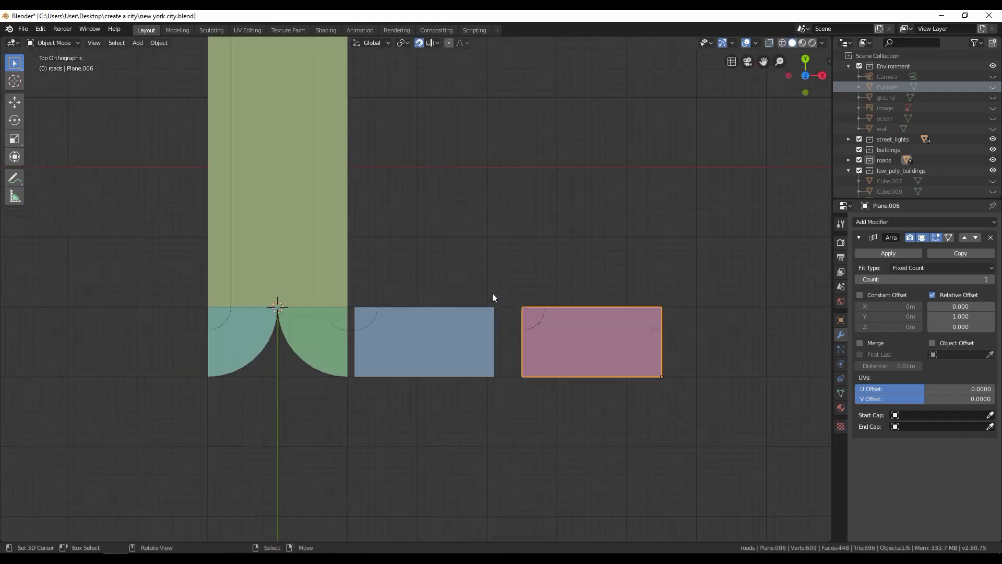
scroll(470, 313, "up", 2)
left_click(447, 334)
middle_click_drag(474, 338, 413, 318)
key("KP_7")
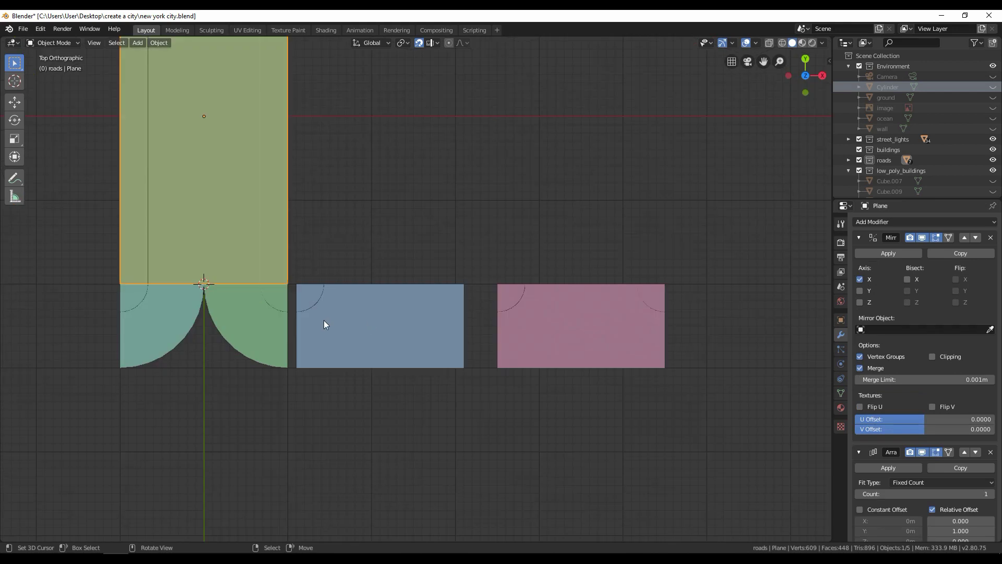
key("shift+d")
left_click(418, 366)
key("shift+d")
left_click(594, 366)
mouse_move(595, 365)
middle_mouse_down()
mouse_move(434, 293)
mouse_move(365, 318)
mouse_move(484, 299)
mouse_move(300, 318)
mouse_move(454, 326)
middle_mouse_up()
Snap the 3D cursor to the blue road copy, undoing a trial 180° rotation
left_click(300, 317)
type("rz180")
key("ctrl+z")
key("Tab")
key("shift+s")
key("Tab")
left_click(157, 43)
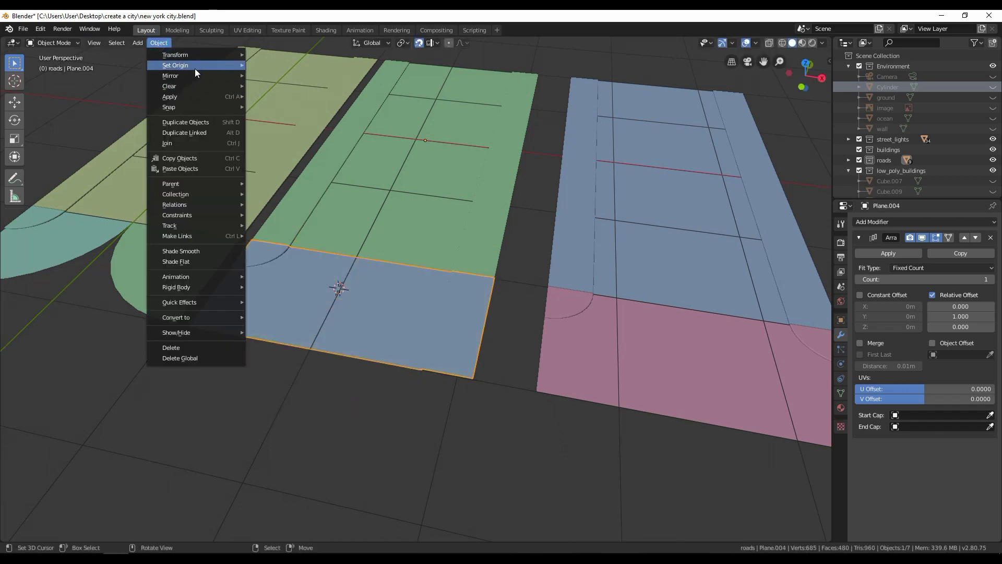
key("g")
right_click(383, 366)
left_click(382, 345)
scroll(360, 350, "down", 3)
Mirror the pink intersection piece across its bottom edge
left_click(562, 341)
key("KP_7")
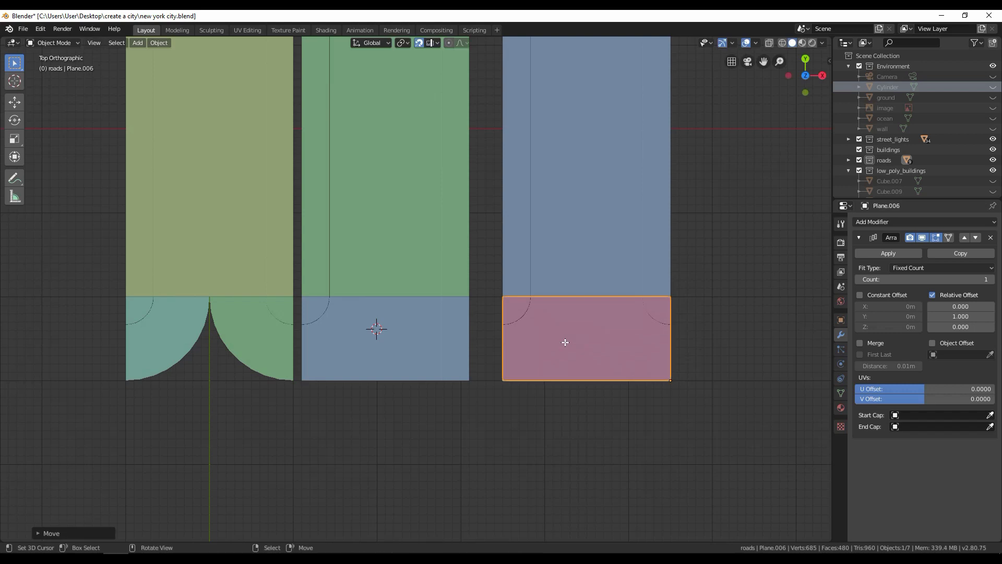
scroll(566, 343, "down", 1)
middle_click_drag(553, 321, 527, 273, "shift")
key("Tab")
left_click(517, 270)
key("Tab")
left_click(159, 43)
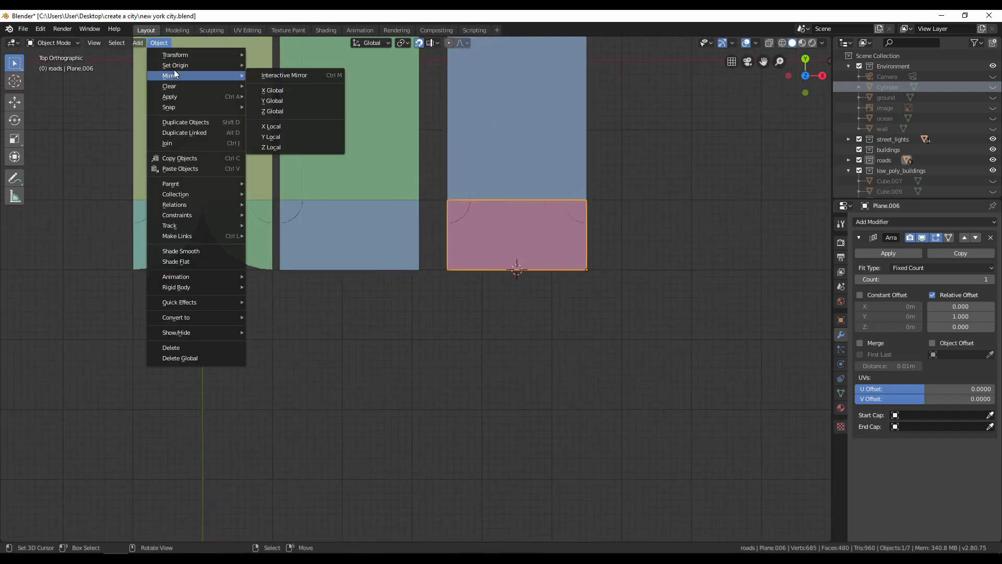
left_click(924, 222)
left_click(786, 326)
scroll(622, 345, "up", 1)
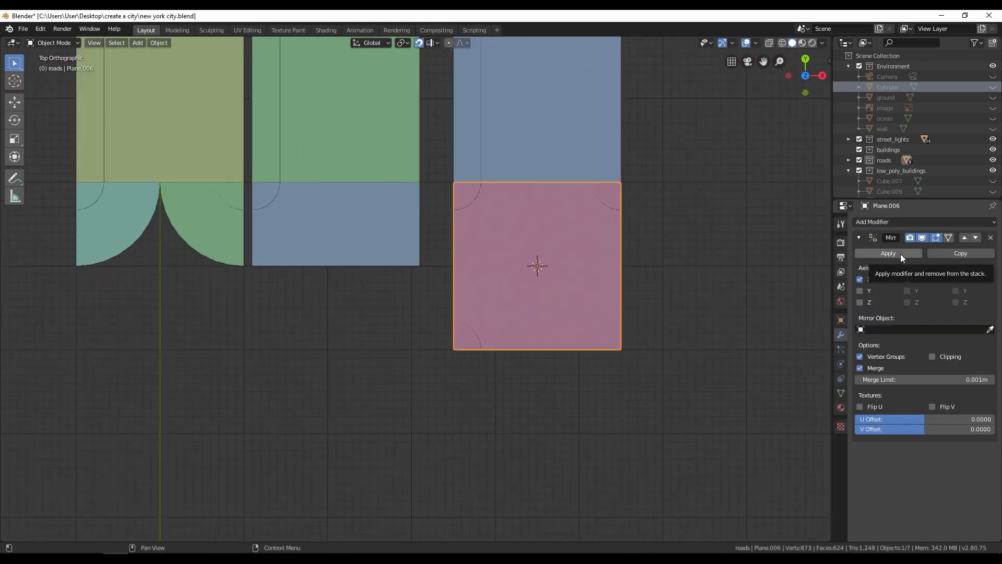
middle_click_drag(678, 292, 603, 312)
Copy the square pink piece to the right and extend it upward into a long strip
key("KP_7")
key("shift+d")
left_click(687, 306)
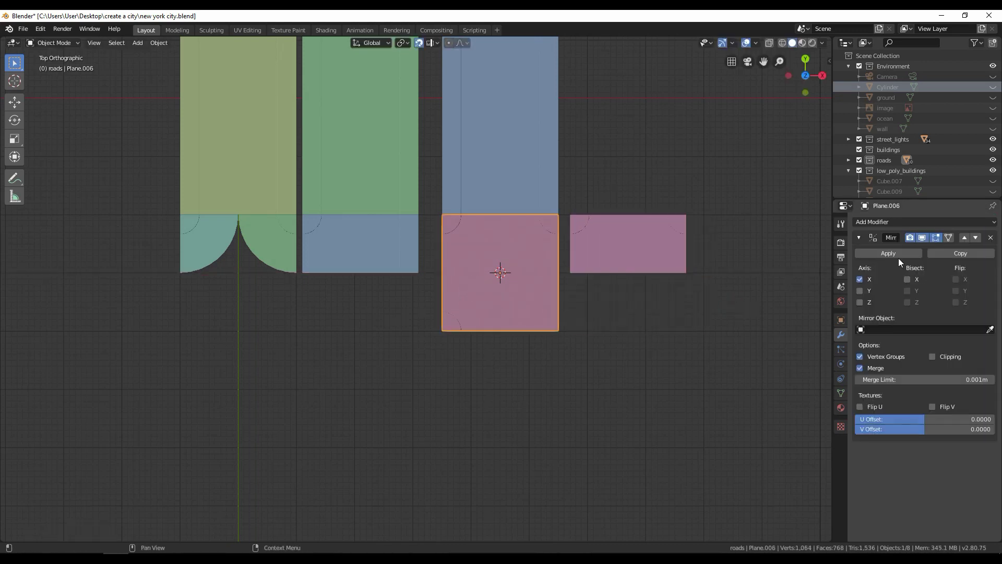
left_click(355, 230)
left_click(218, 224)
left_click(622, 230)
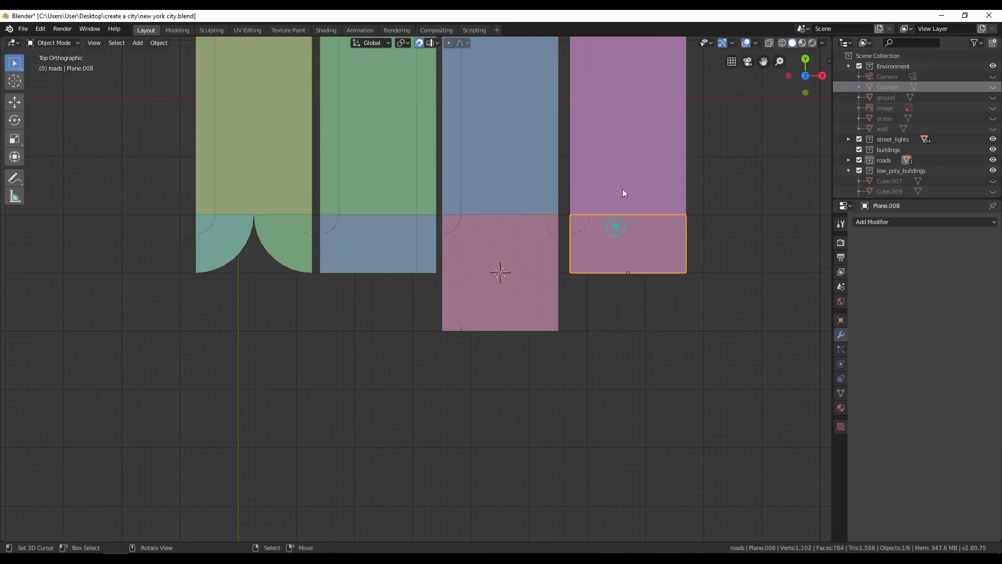
left_click(622, 192, "shift")
key("g")
left_click(269, 230)
left_click(336, 285)
Save the file, isolate corner piece Plane.001, and split the viewport into two views
key("Tab")
scroll(497, 276, "down", 3)
scroll(457, 217, "up", 3)
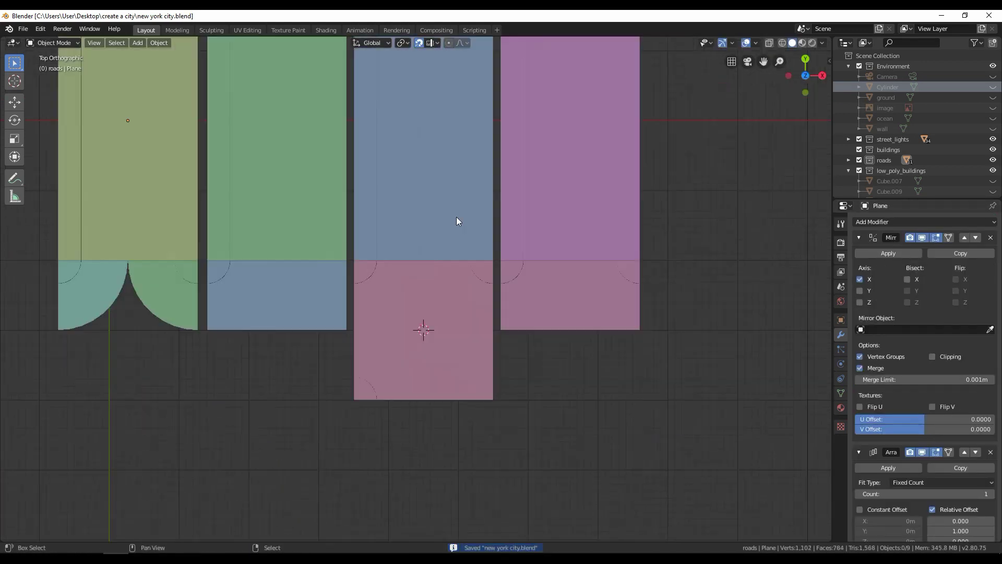
key("KP_Divide")
middle_click_drag(456, 217, 150, 312)
left_click_drag(8, 47, 740, 327)
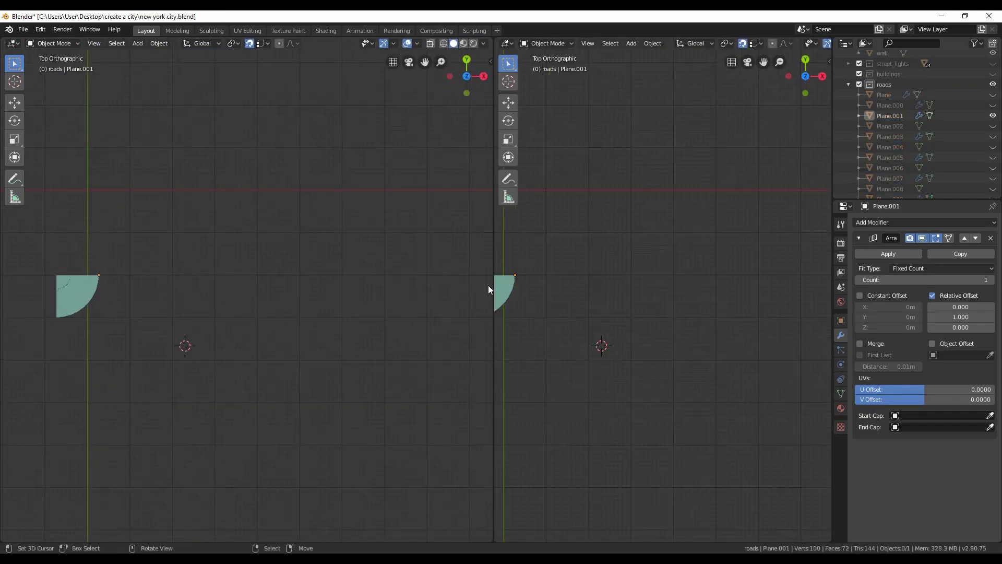
Turn the left pane into a UV Editor showing road.png, with the corner piece in Edit Mode
key("KP_Decimal")
key("Tab")
left_click(13, 43)
left_click(36, 102)
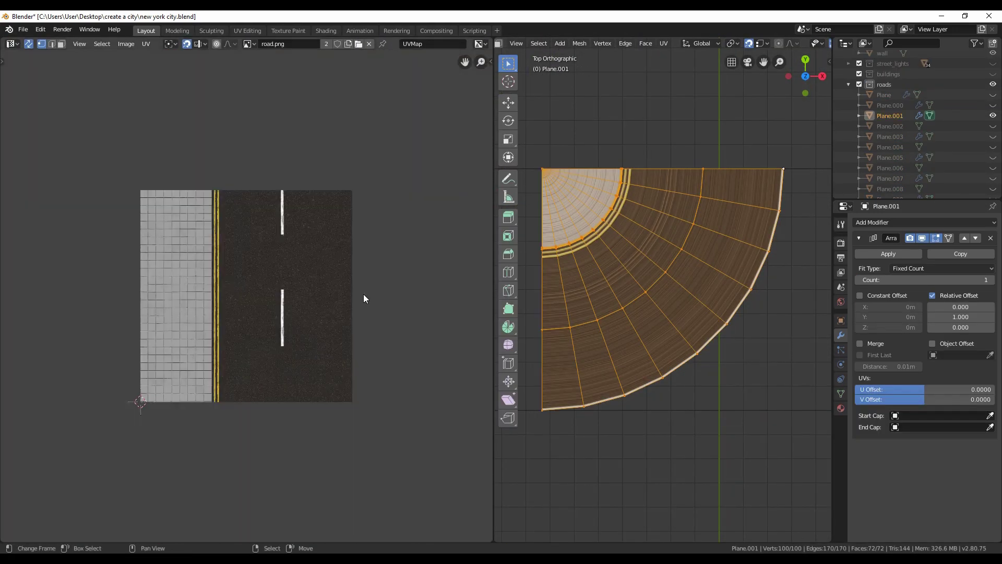
Select all faces of the corner piece and unwrap them onto the road texture
left_click(594, 199)
key("c")
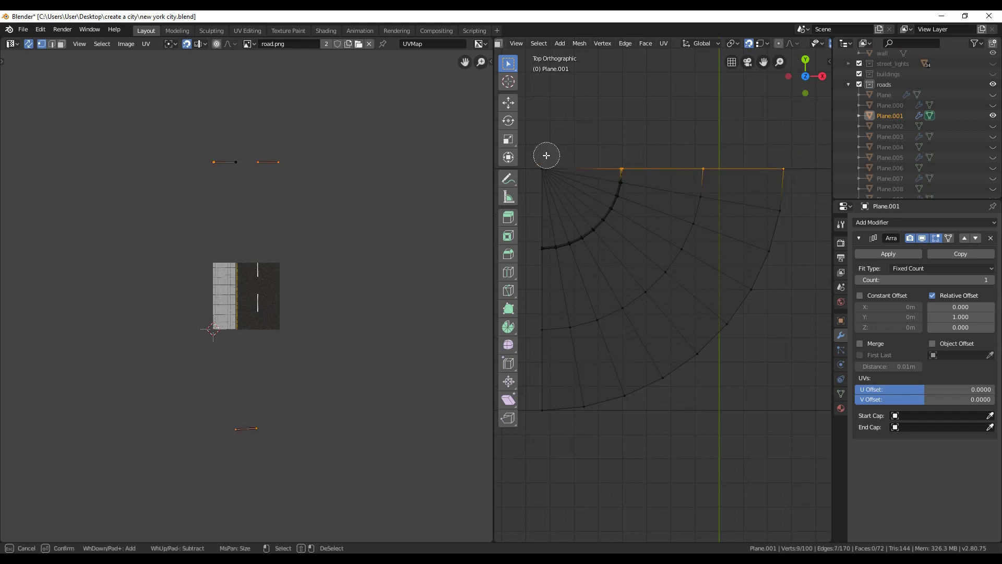
left_click(147, 43)
key("a")
key("u")
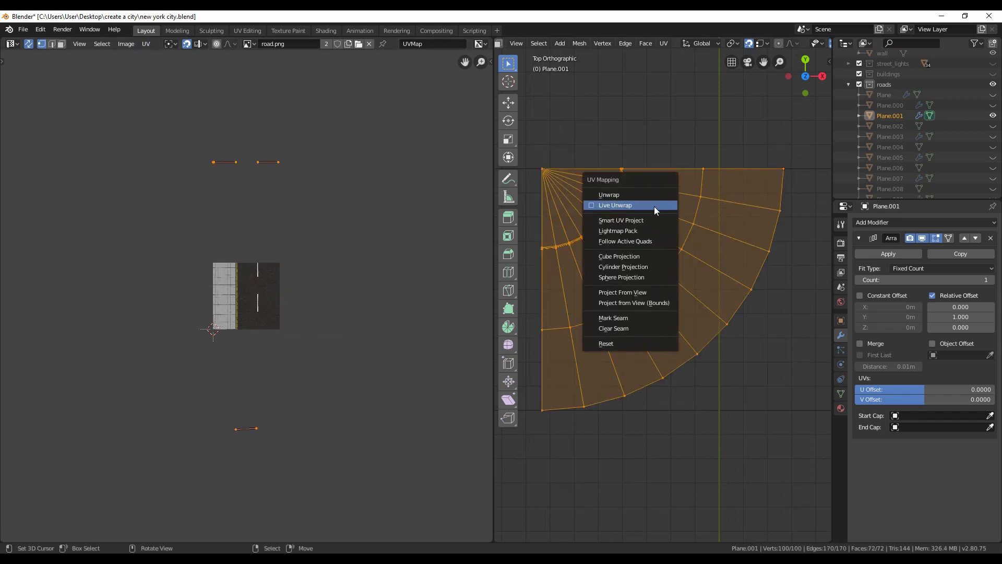
left_click(654, 205)
scroll(783, 43, "down", 3)
left_click(820, 44)
scroll(648, 274, "up", 1)
Preview the texture and straighten the curved outer UV edge loop
key("alt+a")
scroll(374, 468, "up", 7)
middle_click_drag(373, 468, 274, 293)
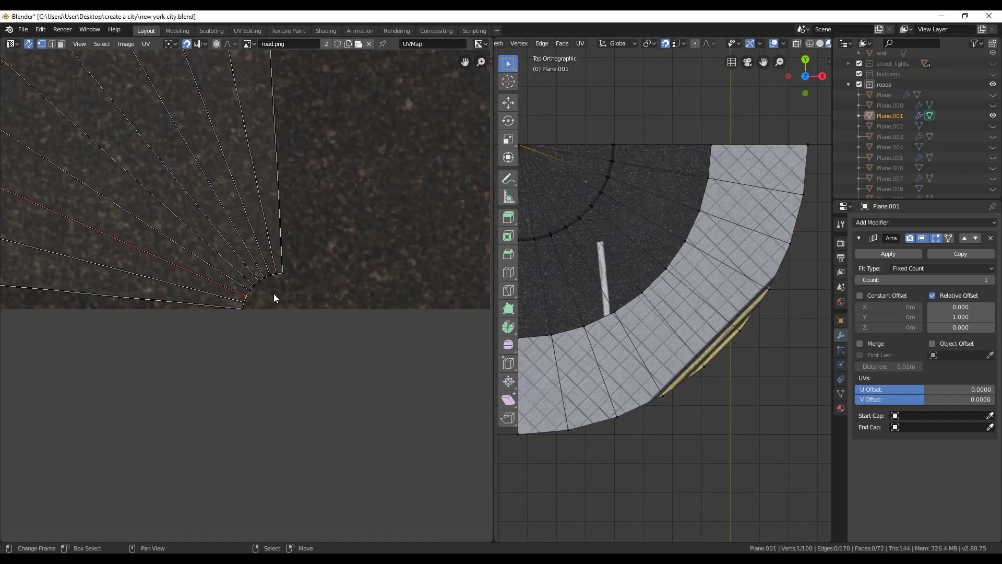
left_click(272, 214, "alt")
left_click(133, 46)
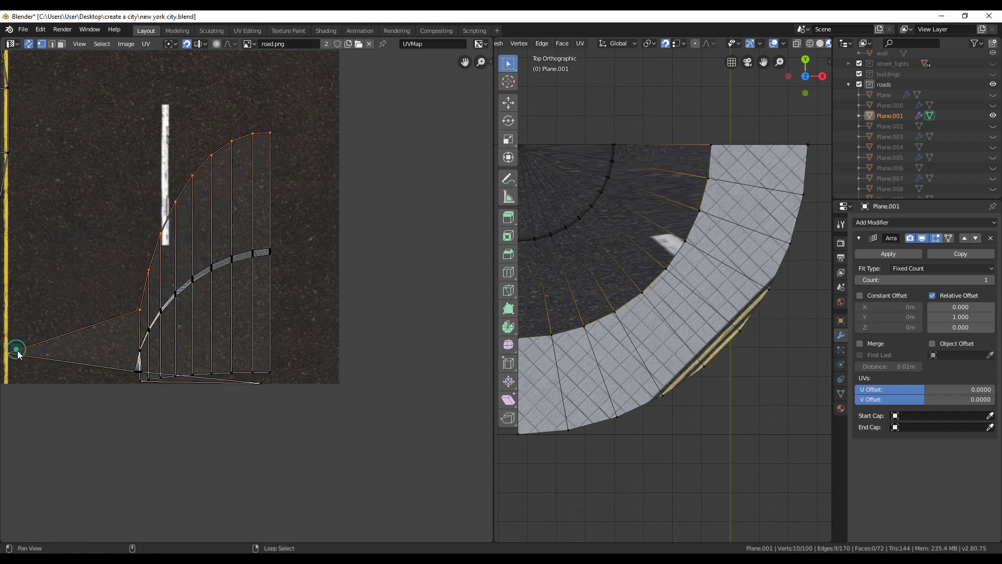
middle_click_drag(180, 262, 316, 269)
left_click(317, 269, "alt")
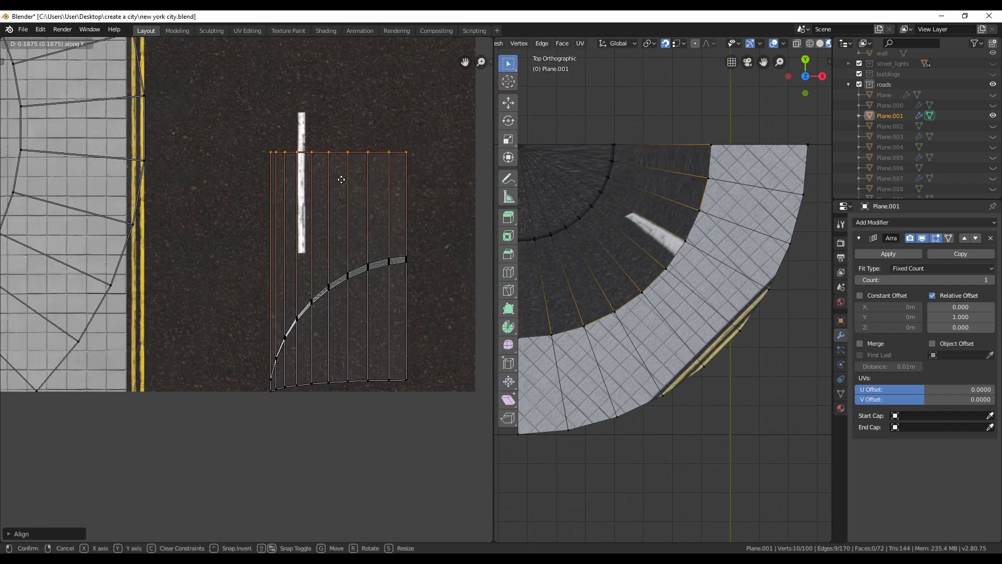
left_click(341, 179)
scroll(425, 257, "up", 3)
scroll(392, 331, "up", 2)
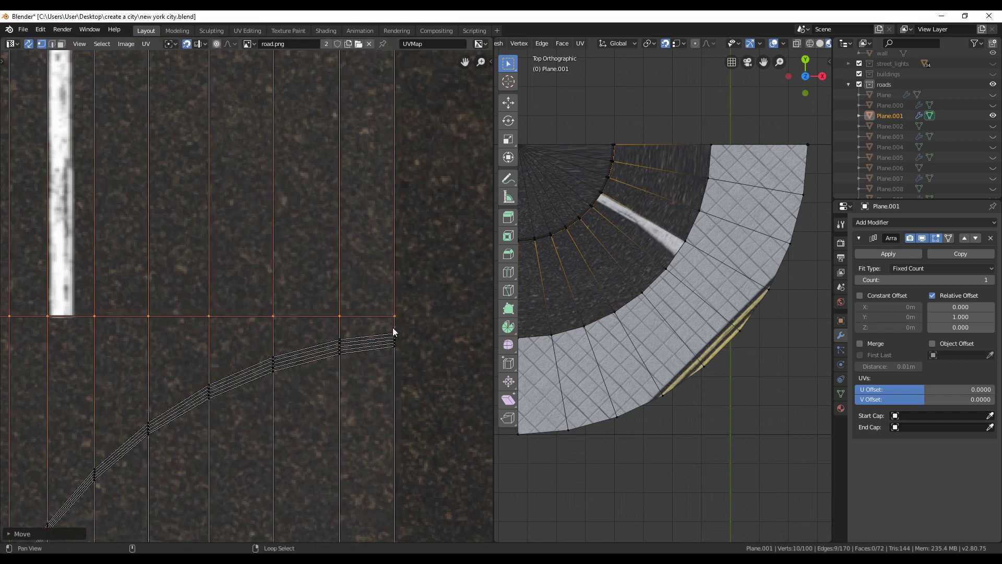
Align the next horizontal UV loop and shift it vertically along Y
left_click(369, 318, "alt")
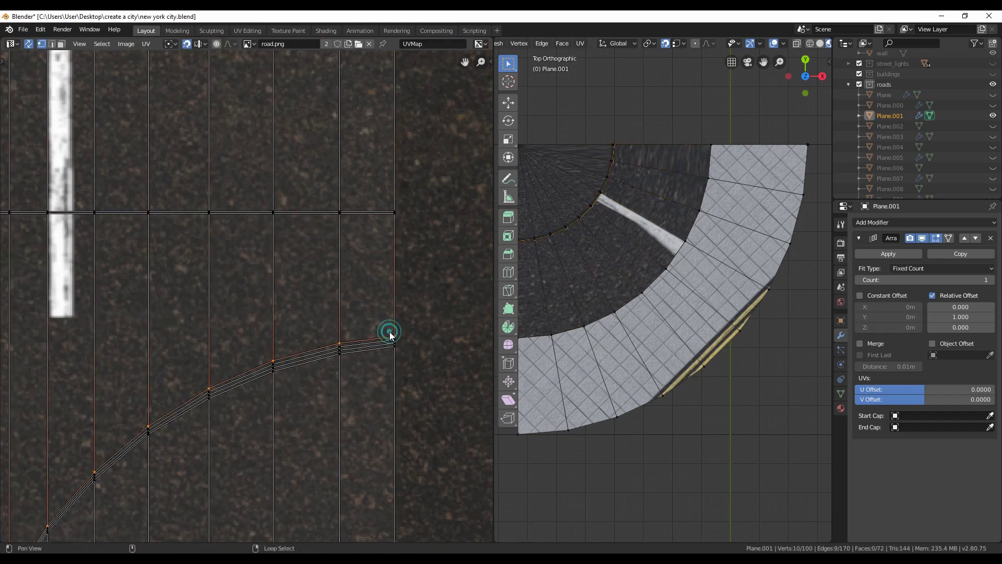
key("g")
key("y")
key("ctrl+z")
key("g")
key("y")
left_click(362, 405)
scroll(286, 470, "down", 3)
scroll(454, 450, "down", 2)
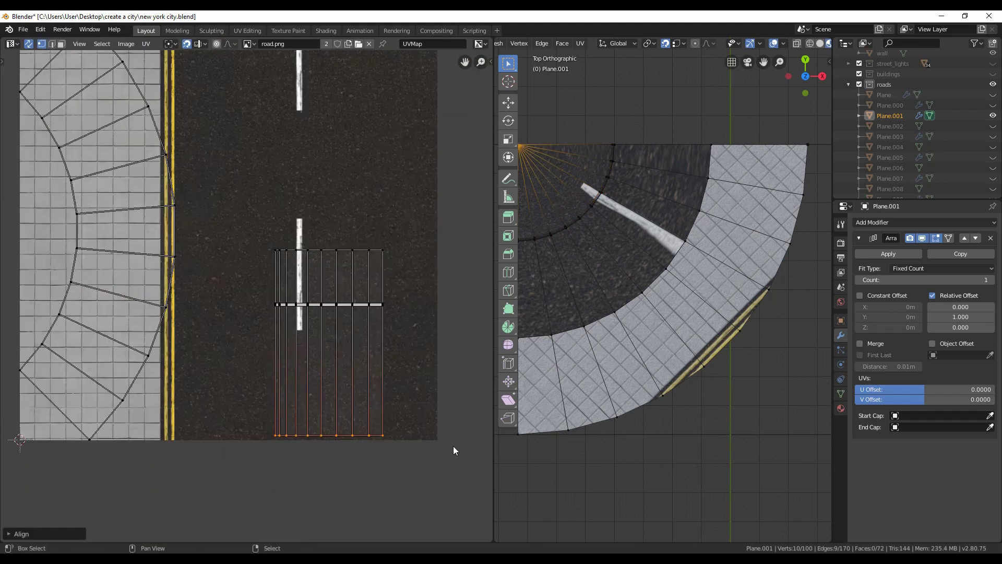
Move the linked UV island onto the sidewalk paving tiles
key("a")
key("alt+a")
key("l")
key("c")
left_click_drag(295, 295, 359, 447)
key("g")
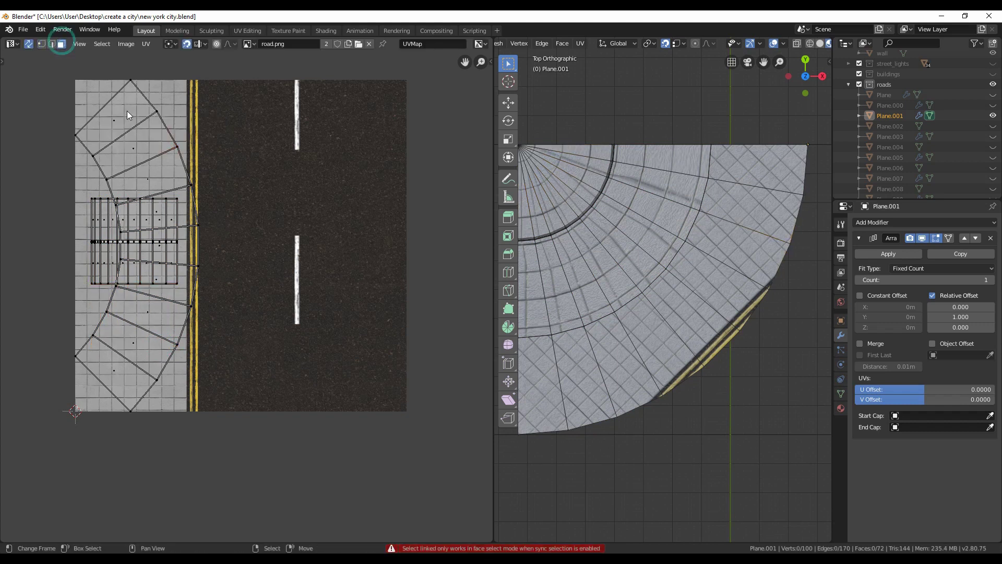
Select the corner's road UV island and straighten a vertex column with Align
key("l")
key("Escape")
key("g")
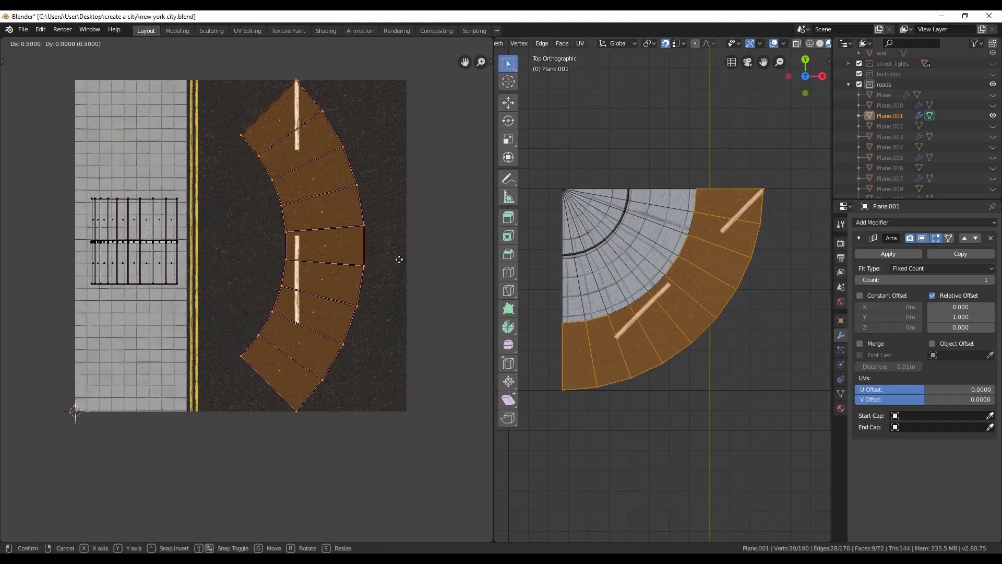
key("1")
key("shift+w")
left_click(306, 202)
Align the road island's remaining UV edges horizontally
left_click(350, 83)
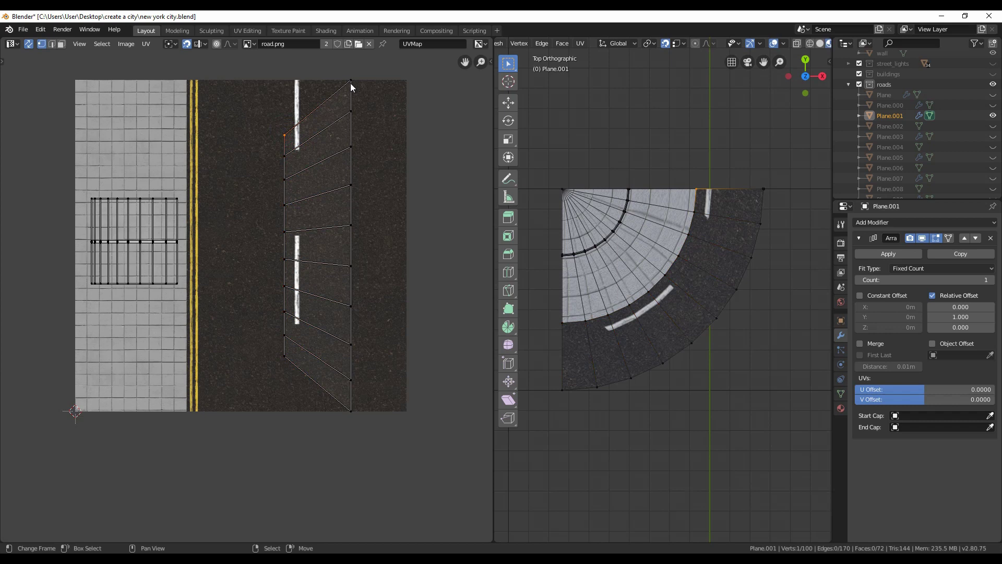
key("shift+w")
left_click(324, 133)
key("shift+w")
left_click(306, 163)
left_click(312, 228)
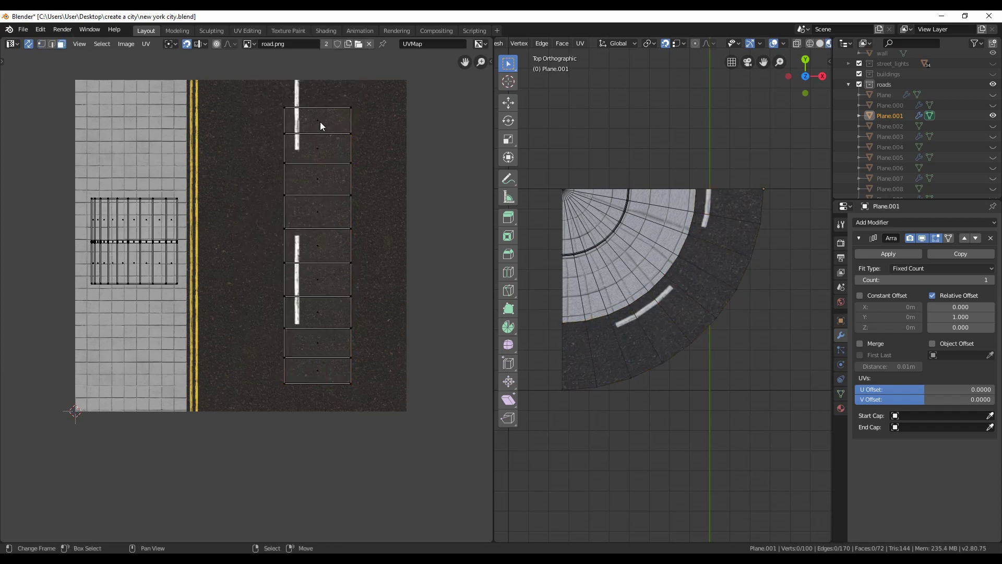
Enlarge the whole road island and place it on the right asphalt lanes
key("l")
key("g")
left_click(369, 432)
left_click(669, 205)
Move, rotate, narrow and lengthen the inner lane island to fit the road texture
key("l")
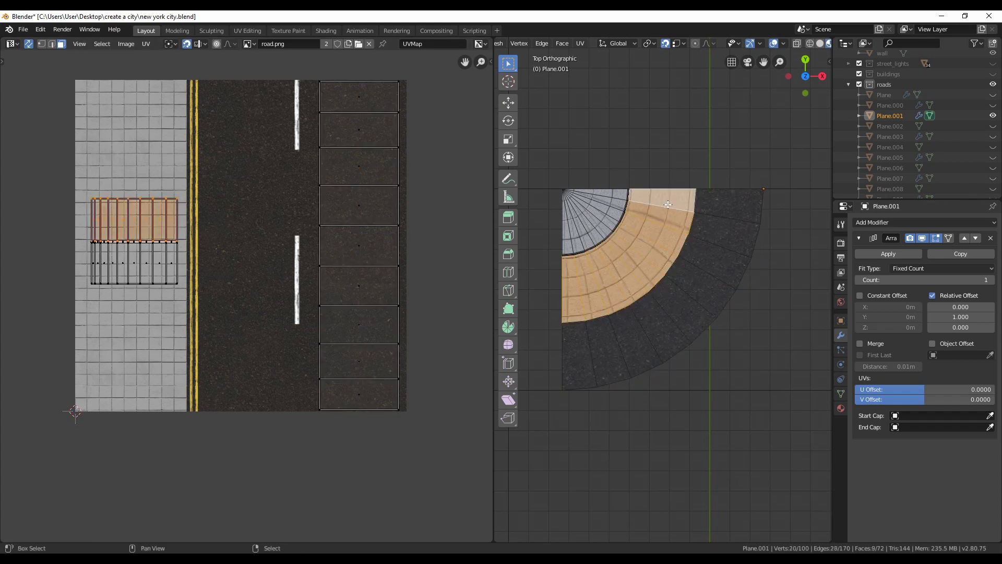
key("g")
left_click(351, 347)
key("r")
key("s")
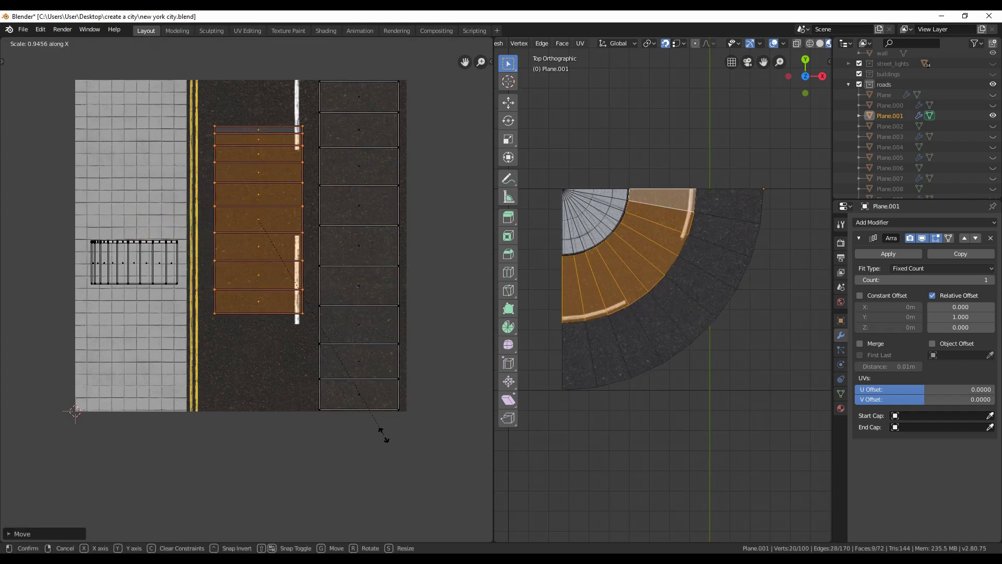
left_click(332, 395)
key("s")
key("y")
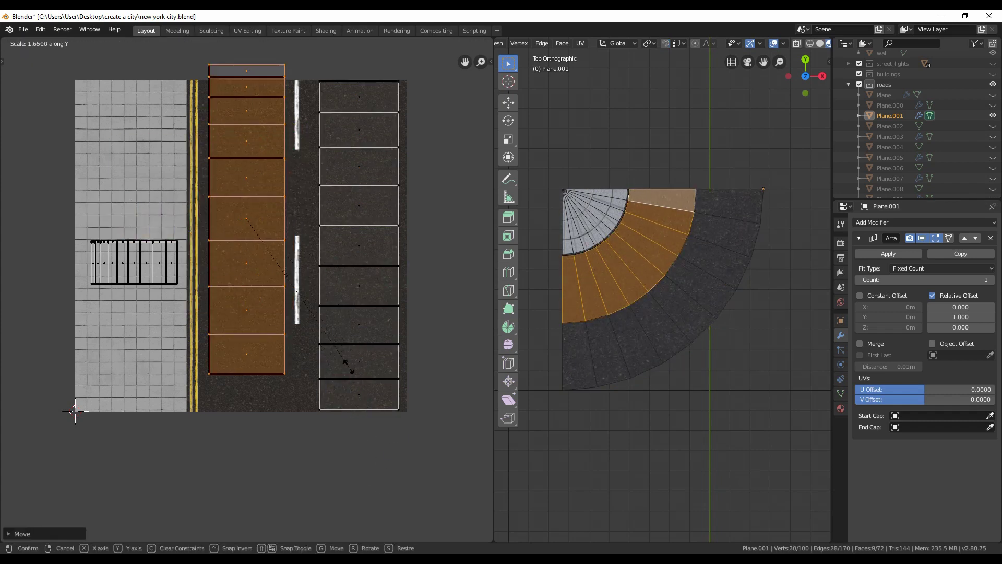
left_click(703, 389)
key("Tab")
key("Tab")
Select the sidewalk UV island and stretch it taller
left_click(125, 253)
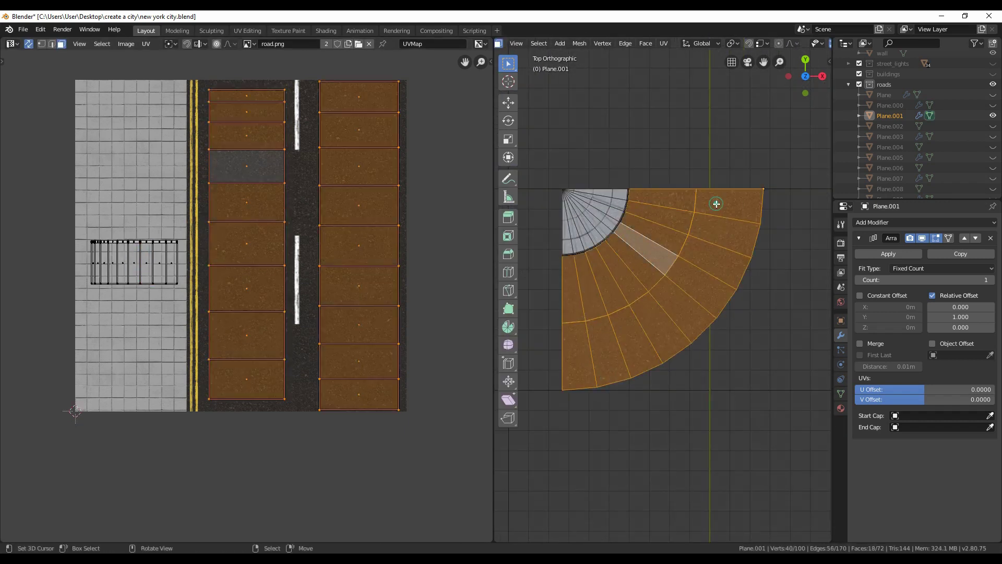
scroll(309, 263, "up", 1)
key("s")
key("y")
left_click(36, 454)
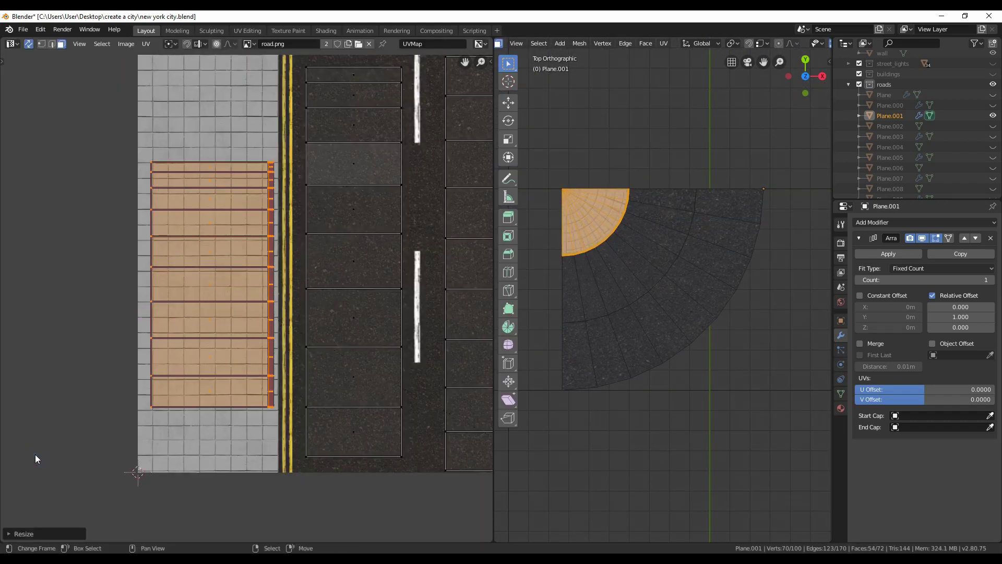
scroll(678, 292, "up", 3)
scroll(278, 211, "down", 1)
scroll(277, 210, "down", 1)
Reposition and resize the sidewalk island vertically onto the tiles, then leave Edit Mode
key("g")
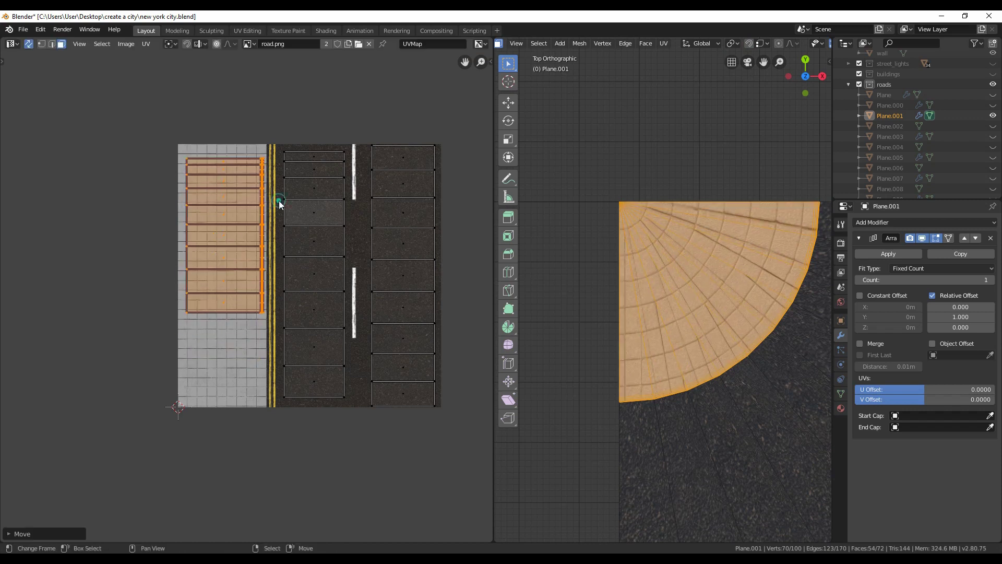
left_click(275, 230)
key("s")
key("y")
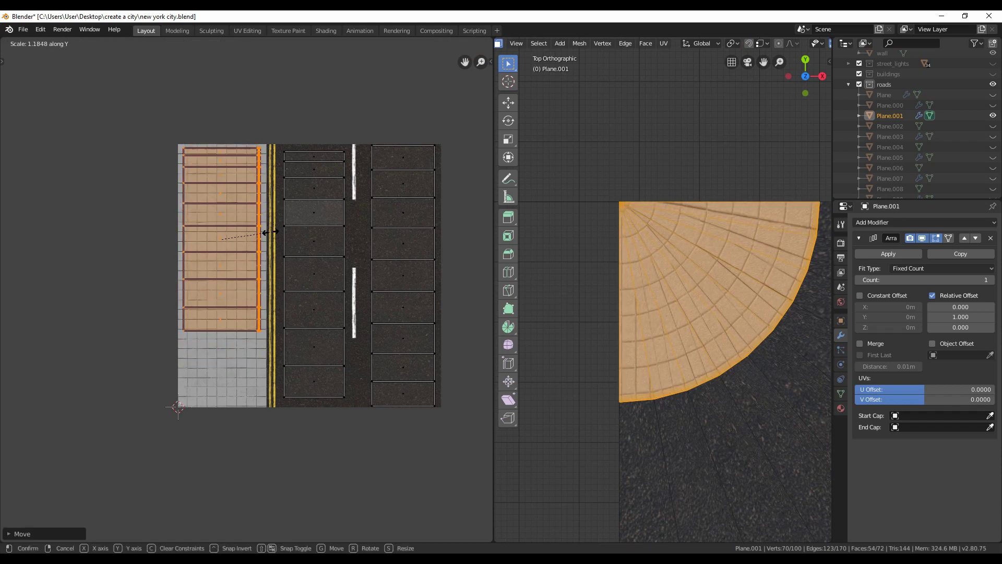
left_click(254, 232)
key("Tab")
Select the next road piece's sidewalk UV faces and widen that island horizontally
mouse_move(649, 257)
middle_mouse_down()
mouse_move(696, 303)
mouse_move(632, 425)
middle_mouse_up()
scroll(694, 292, "down", 5)
left_click(671, 409)
key("Tab")
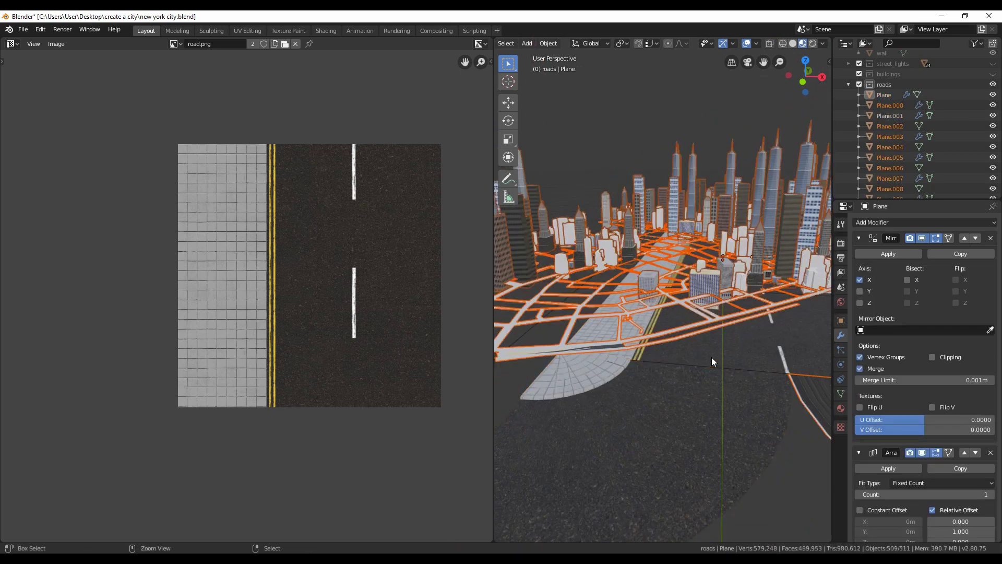
scroll(712, 357, "up", 6)
key("l")
key("KP_7")
key("s")
key("x")
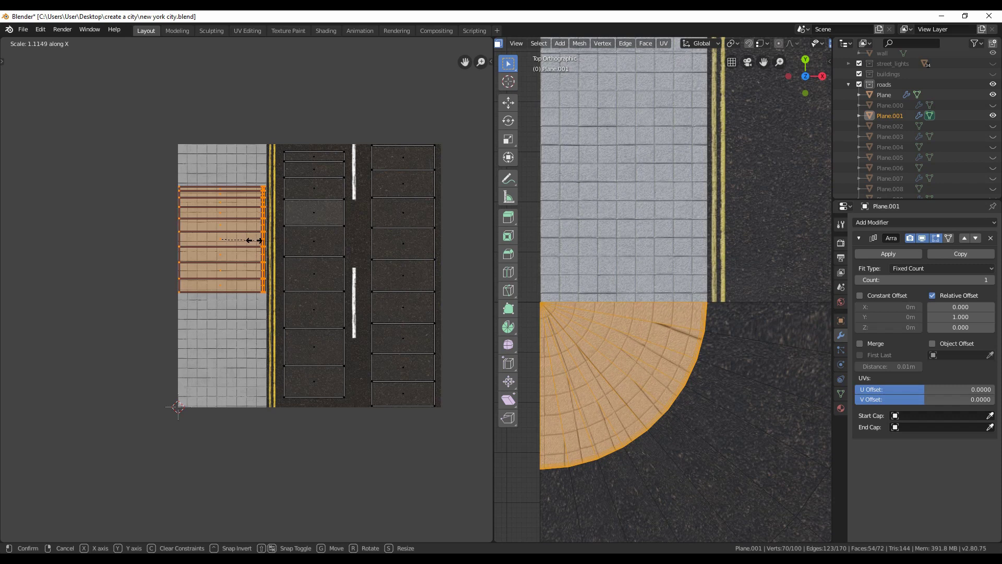
left_click(255, 240)
Select the strip's UV vertex columns, shift it left and enlarge it
left_click(313, 170)
key("1")
left_click(284, 178)
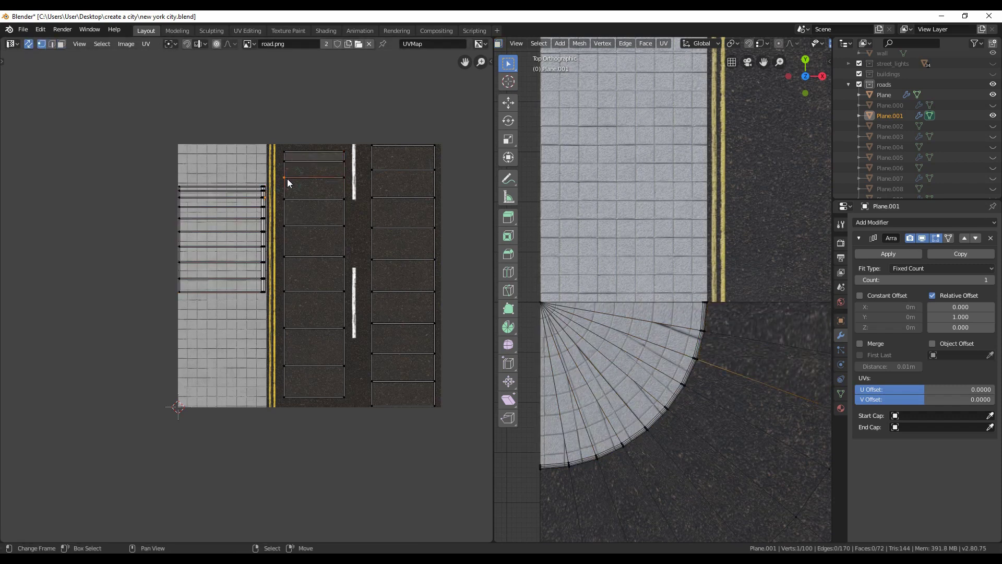
left_click(336, 255, "alt+shift")
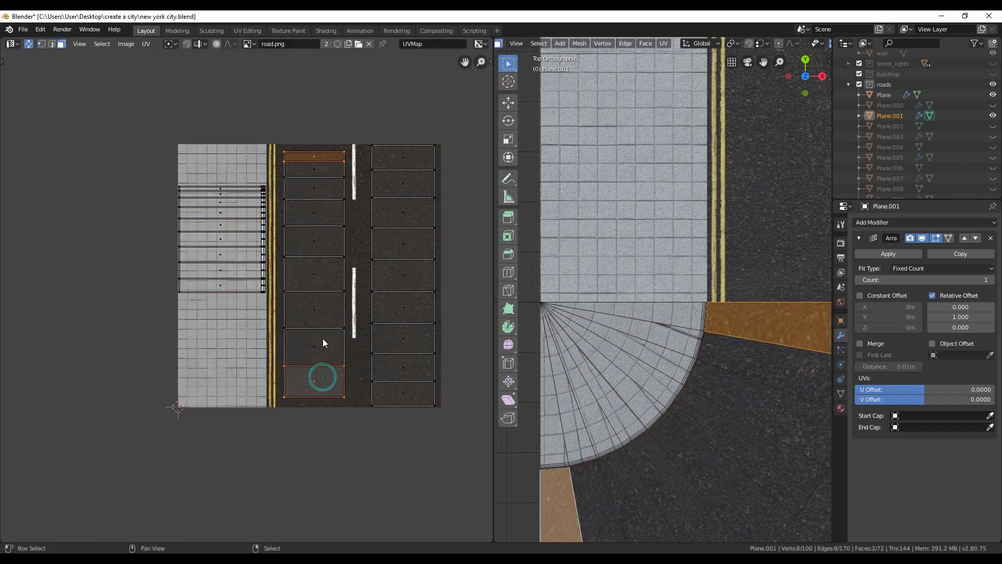
key("g")
key("x")
left_click(337, 313)
key("s")
left_click(358, 316)
Rescale and slide the strip onto the yellow curb line, then save new york city.blend
key("g")
key("x")
key("s")
left_click(360, 315)
key("g")
key("x")
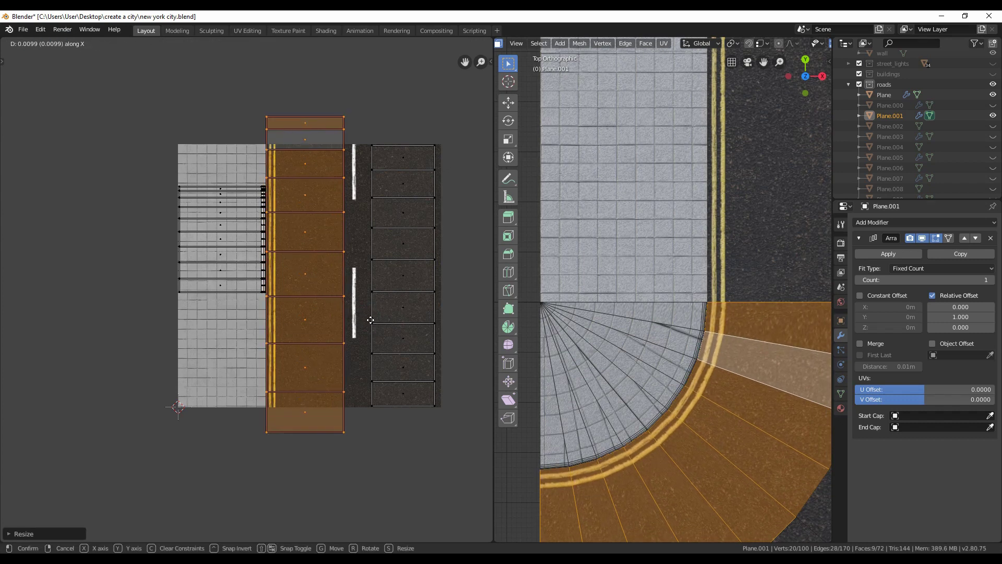
left_click(372, 320)
key("Tab")
mouse_move(752, 434)
middle_mouse_down()
mouse_move(694, 354)
mouse_move(628, 340)
middle_mouse_up()
key("KP_7")
middle_click_drag(541, 451, 618, 308)
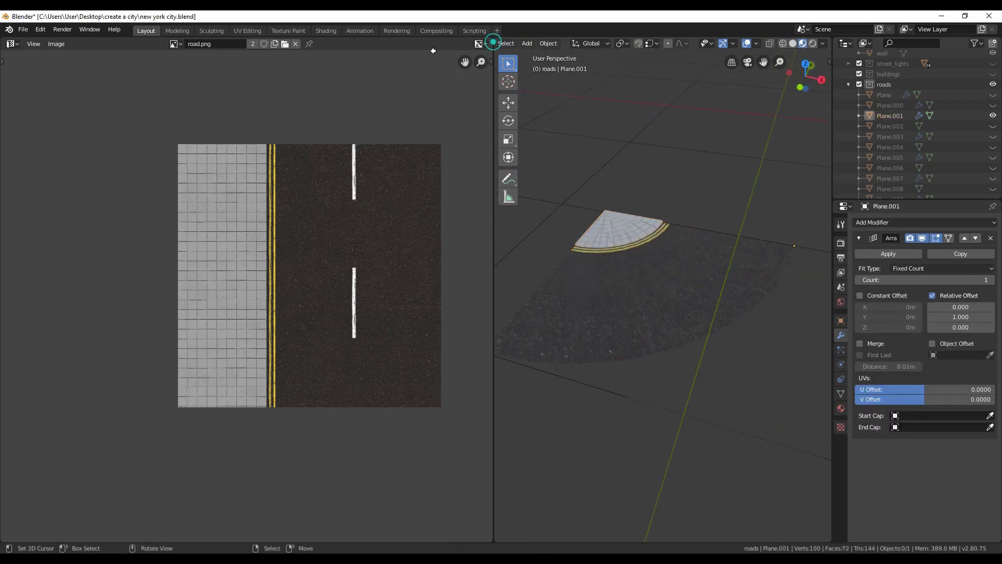